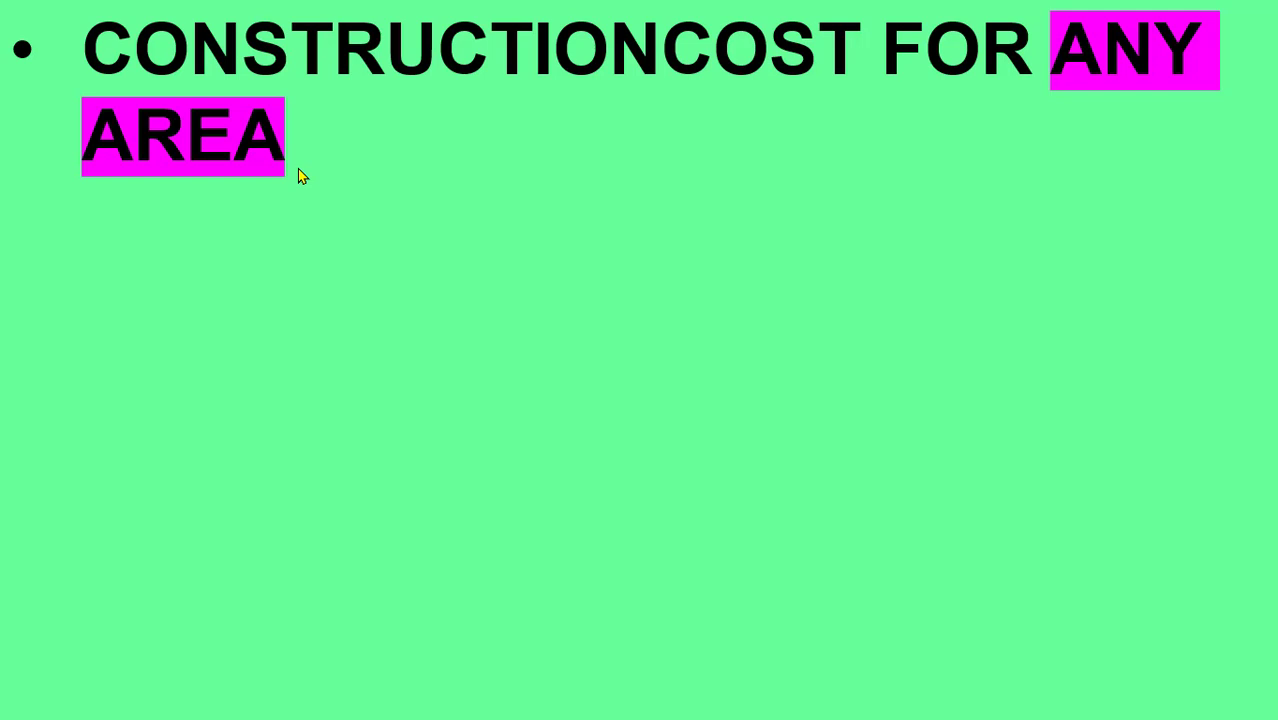
- Reveal the red 'INPUT -AREA ONLY required' bullet on the slide
{"action": "left_click", "coordinate": [282, 268]}
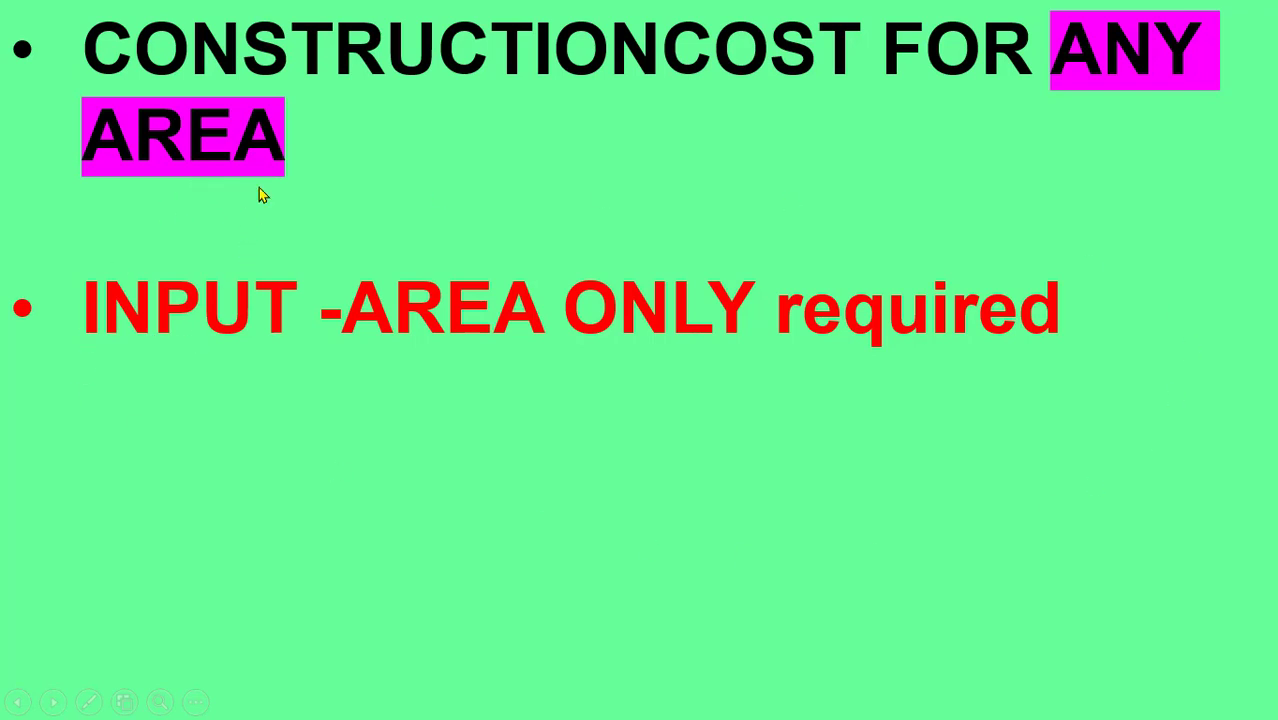
- Reveal the single-click result and free download bullets, show the CCEA logo slide, then confirm the 1500 sqft area
{"action": "left_click", "coordinate": [920, 449]}
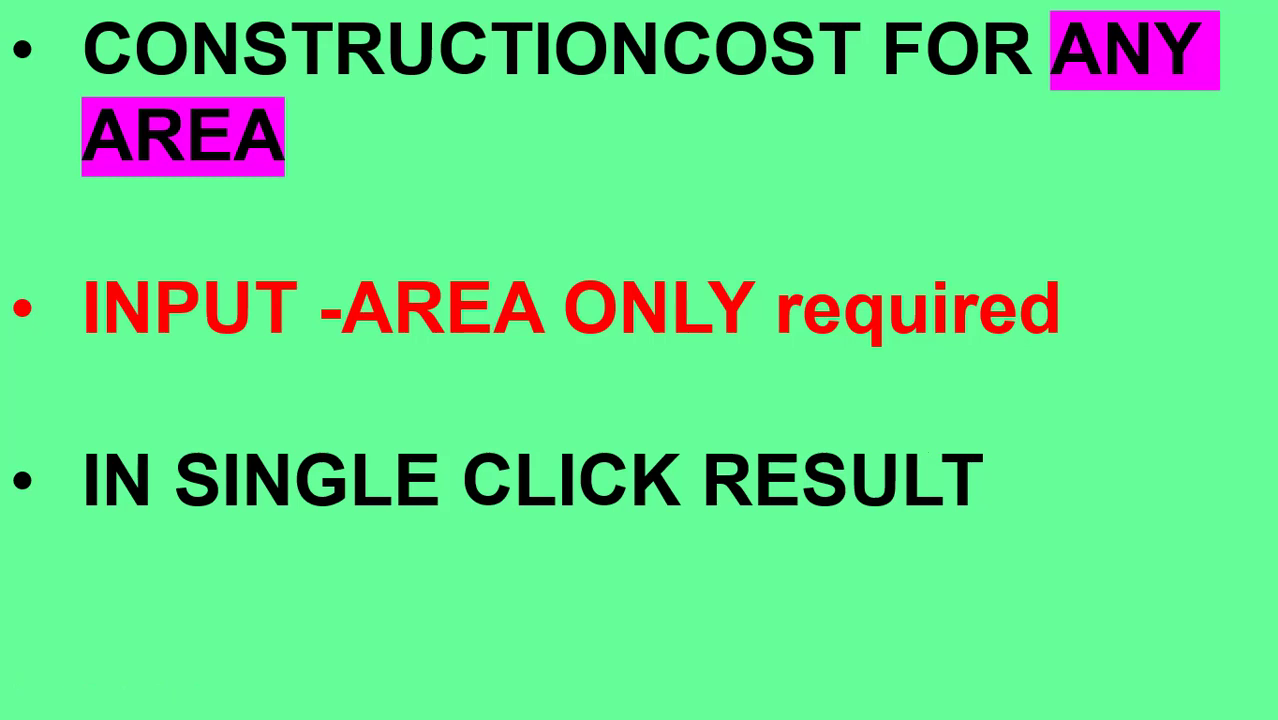
{"action": "key", "text": "Right"}
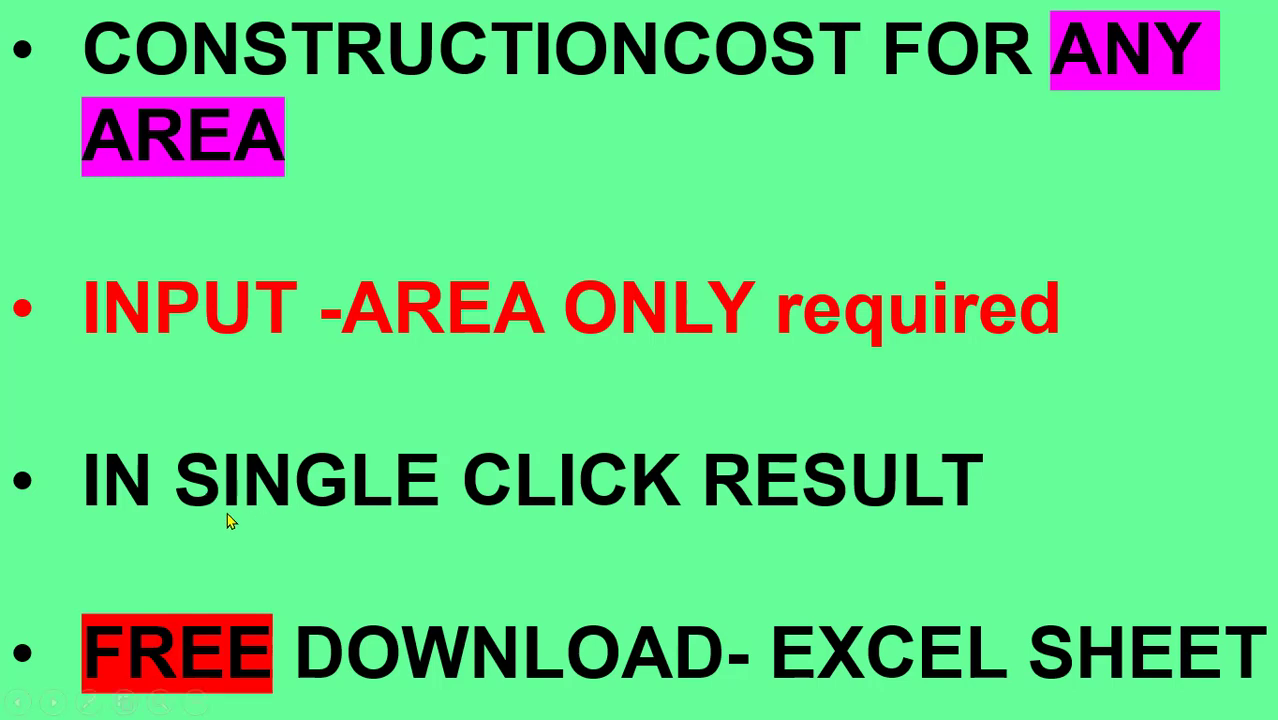
{"action": "left_click", "coordinate": [893, 532]}
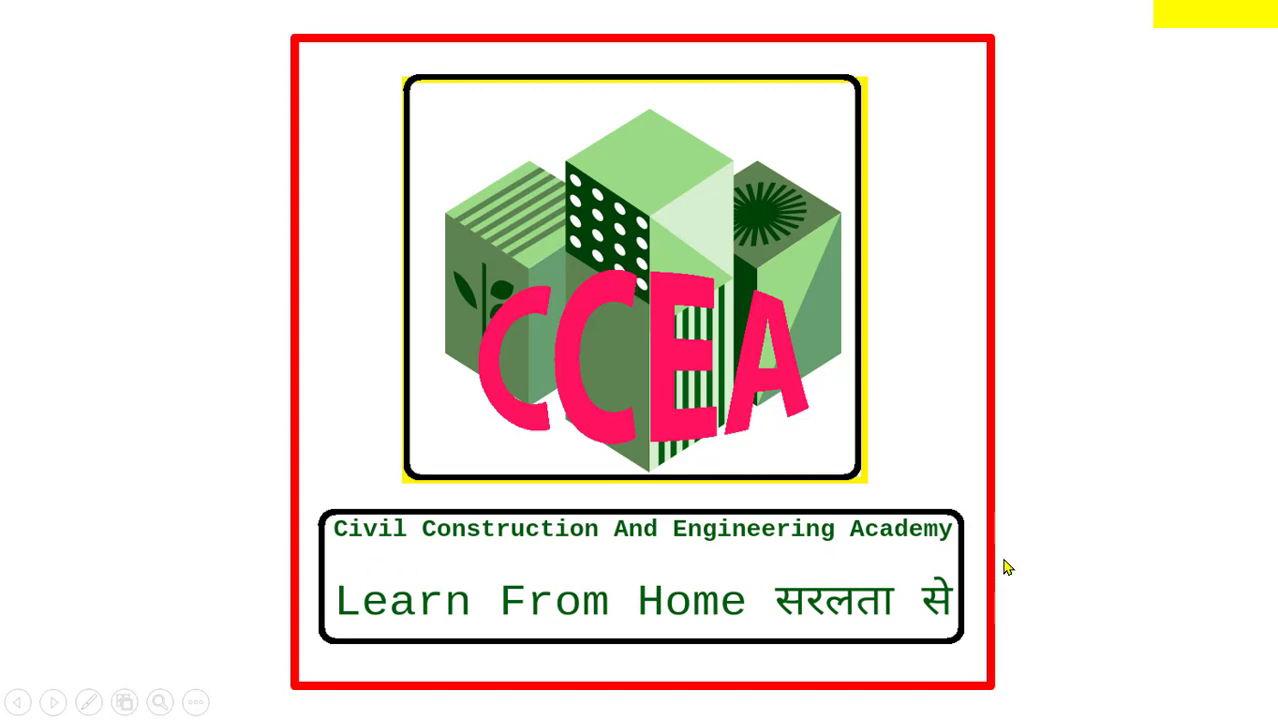
{"action": "key", "text": "Return"}
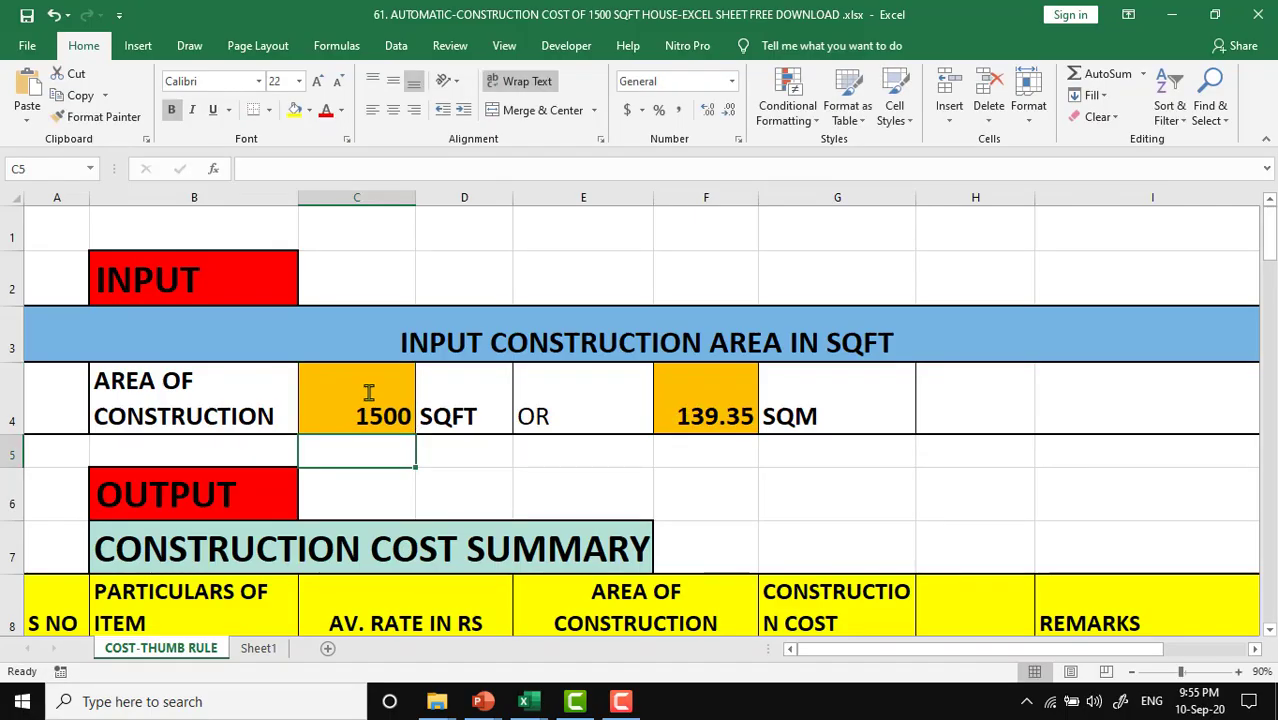
- Enlarge row B4:G4 from 22 to 26 point, save the workbook, and select cell D6
{"action": "left_click_drag", "start_coordinate": [180, 402], "coordinate": [805, 416]}
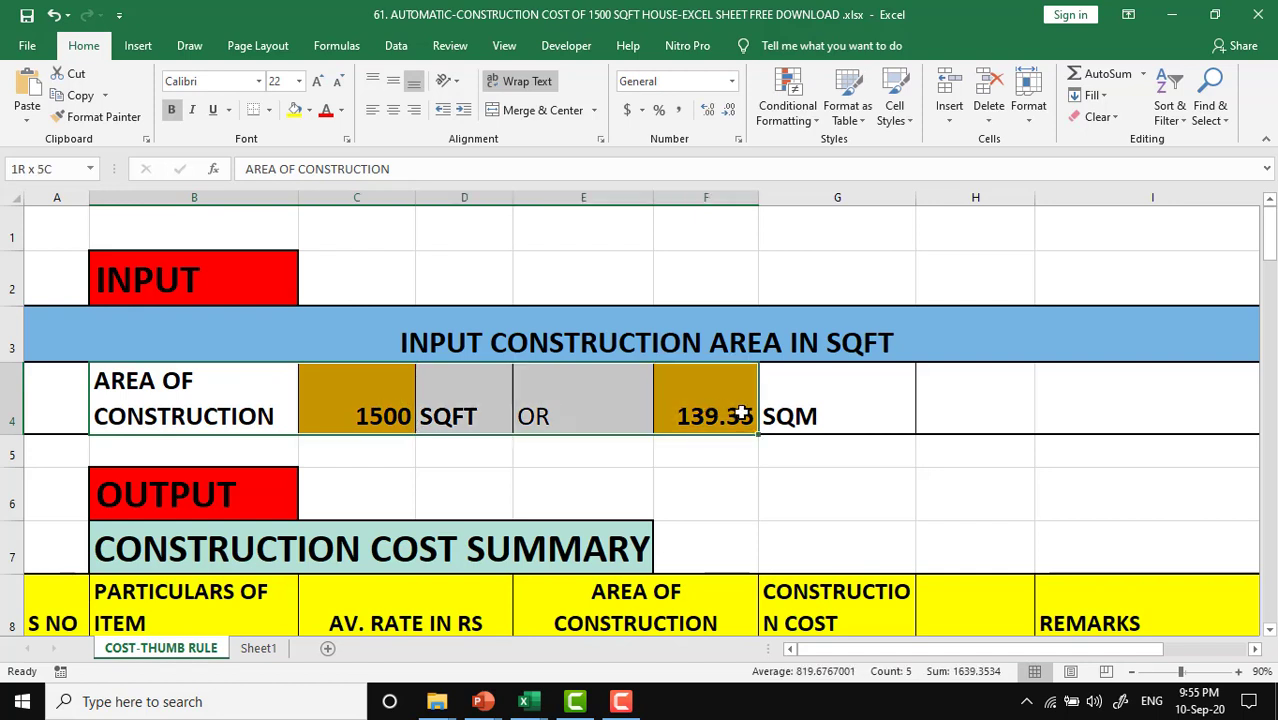
{"action": "left_click", "coordinate": [318, 82]}
{"action": "left_click", "coordinate": [318, 82]}
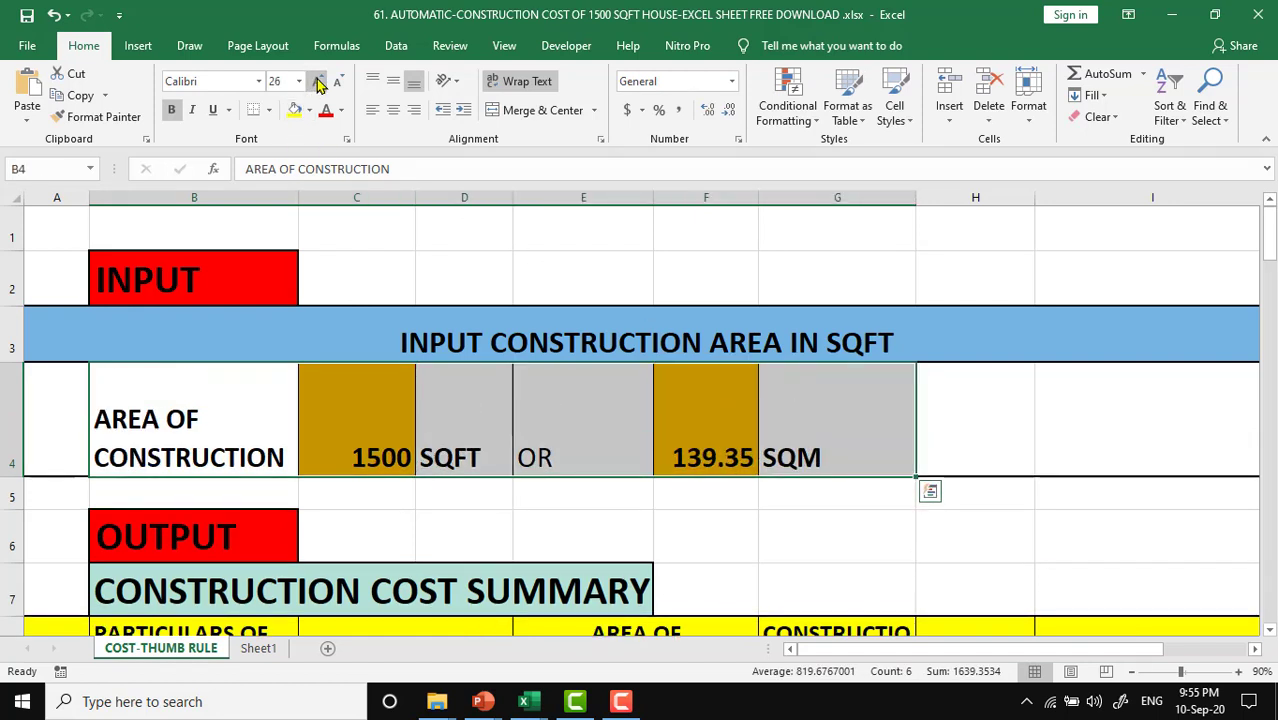
{"action": "left_click", "coordinate": [27, 15]}
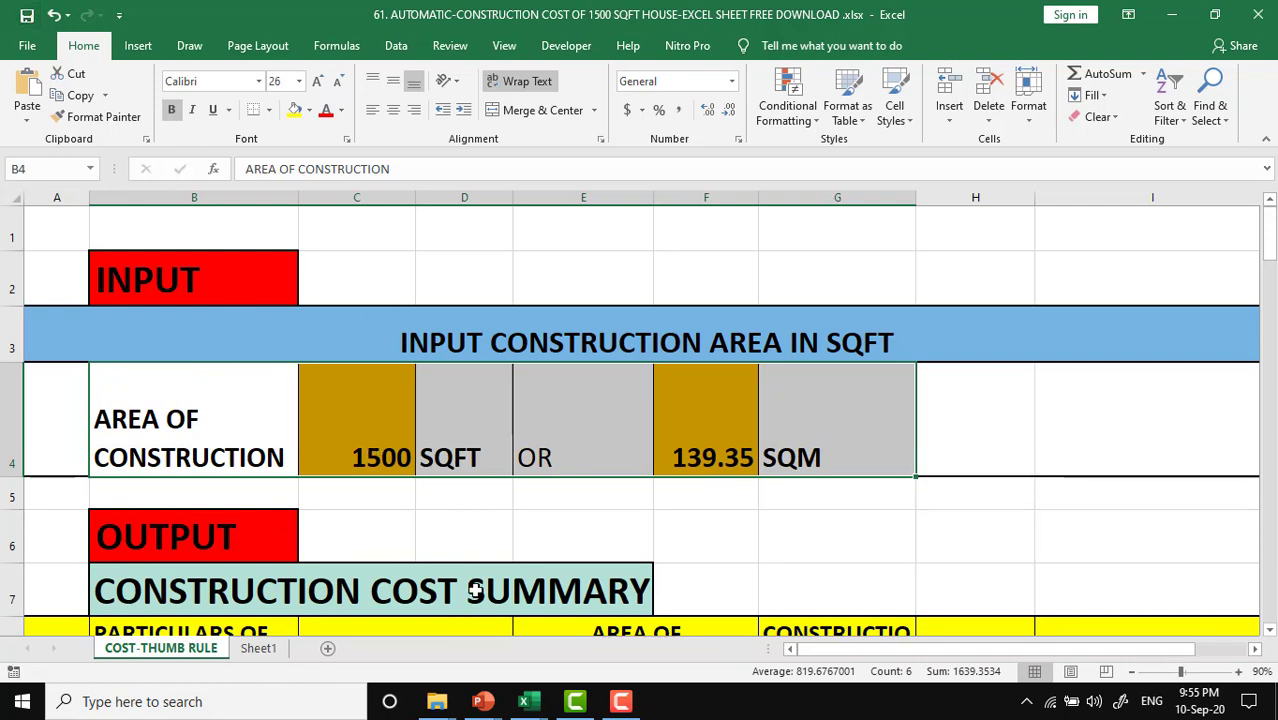
{"action": "left_click", "coordinate": [503, 531]}
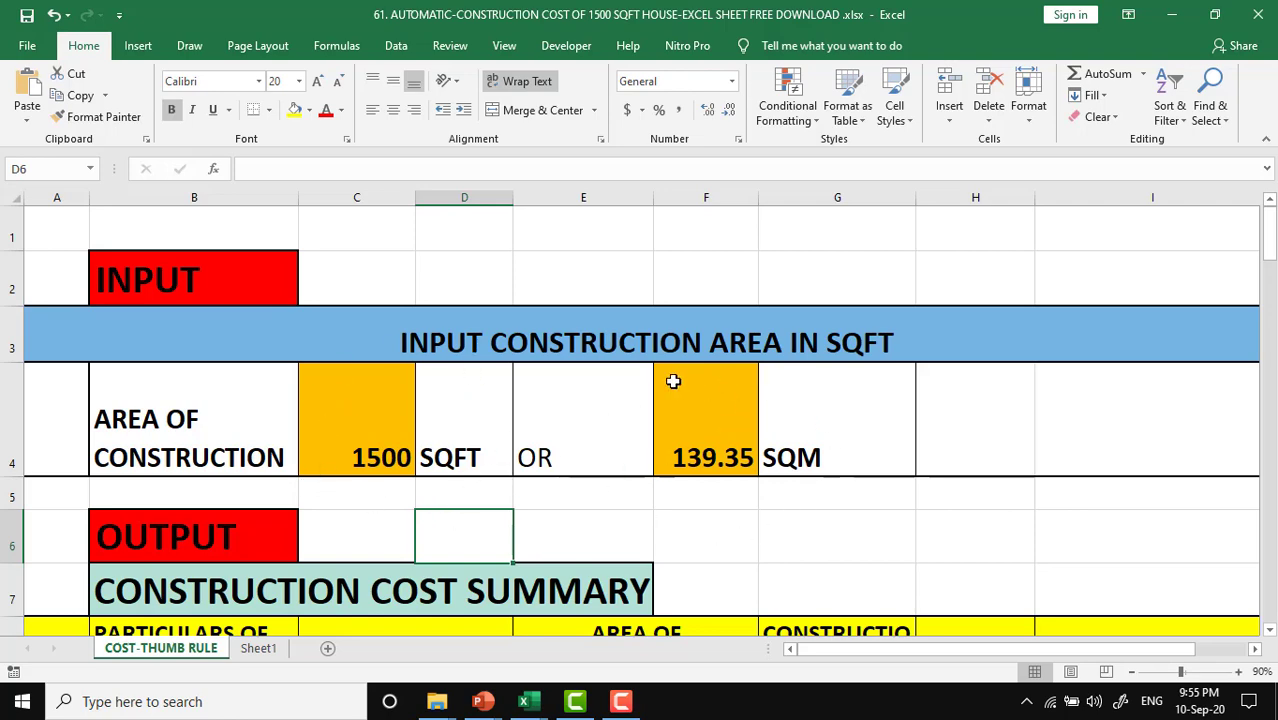
{"action": "scroll", "coordinate": [792, 485], "scroll_direction": "down", "scroll_amount": 2}
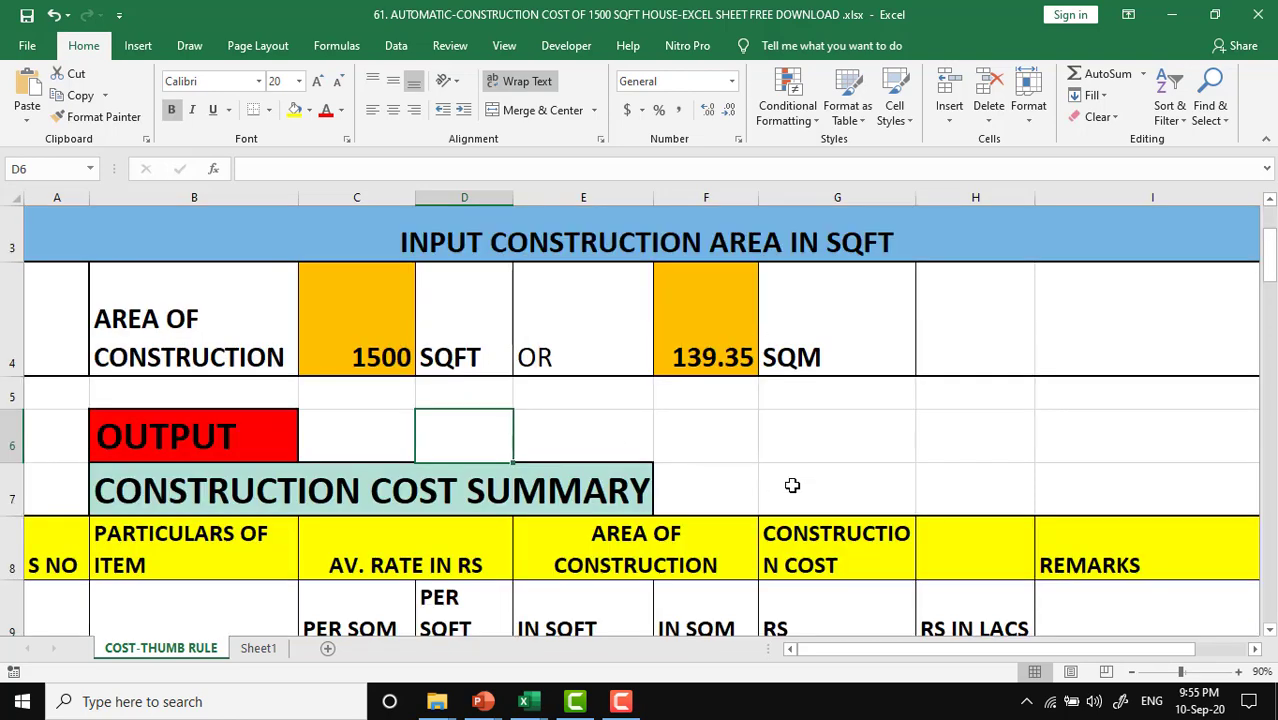
{"action": "scroll", "coordinate": [792, 485], "scroll_direction": "down", "scroll_amount": 2}
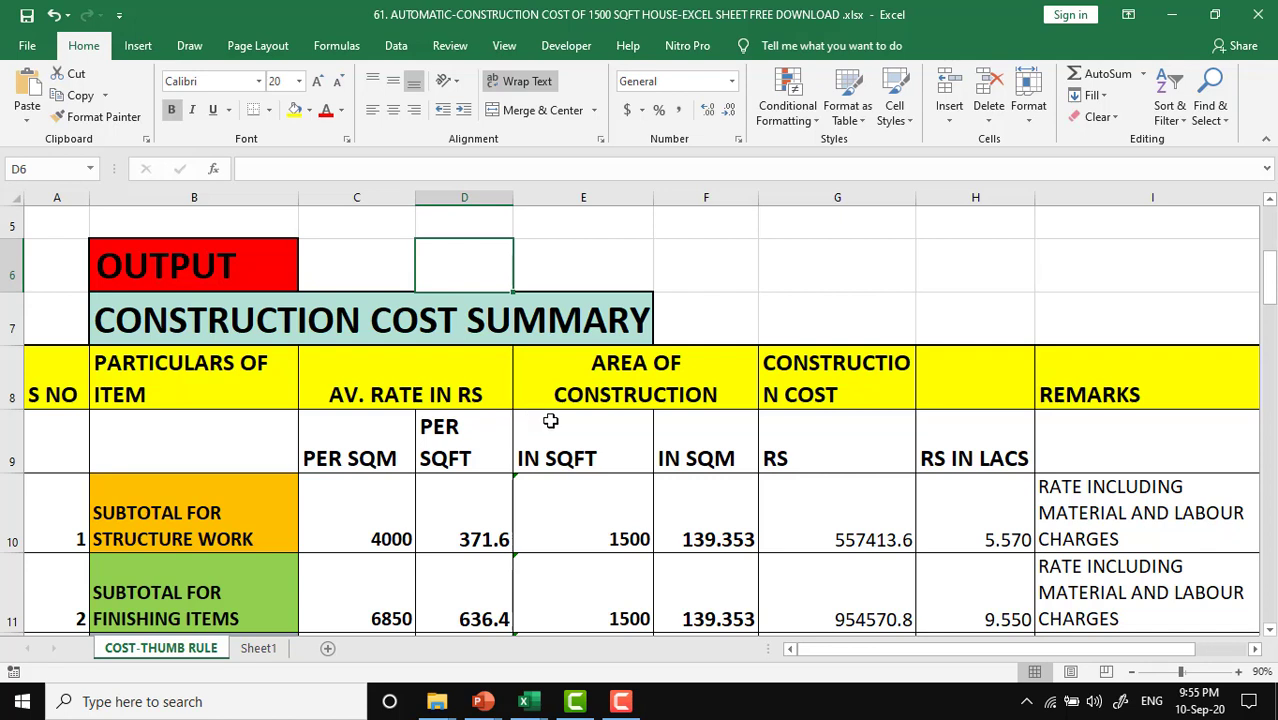
{"action": "left_click", "coordinate": [396, 381]}
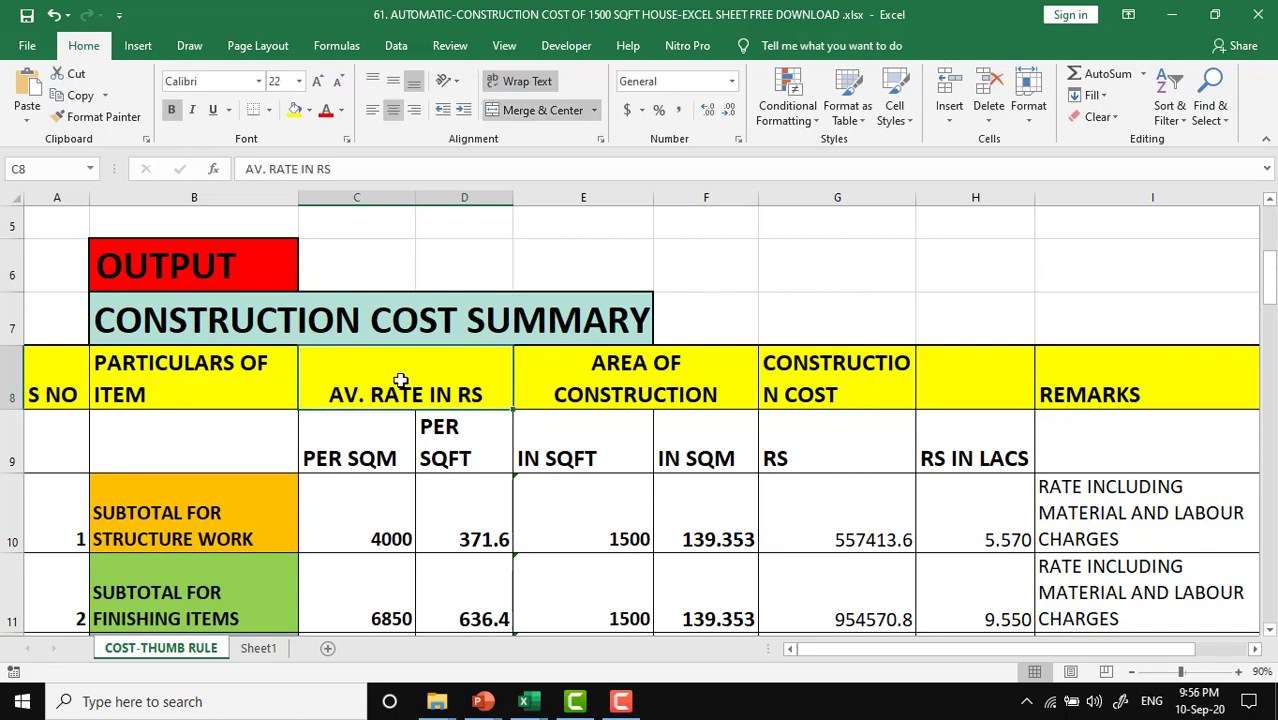
{"action": "left_click", "coordinate": [604, 389]}
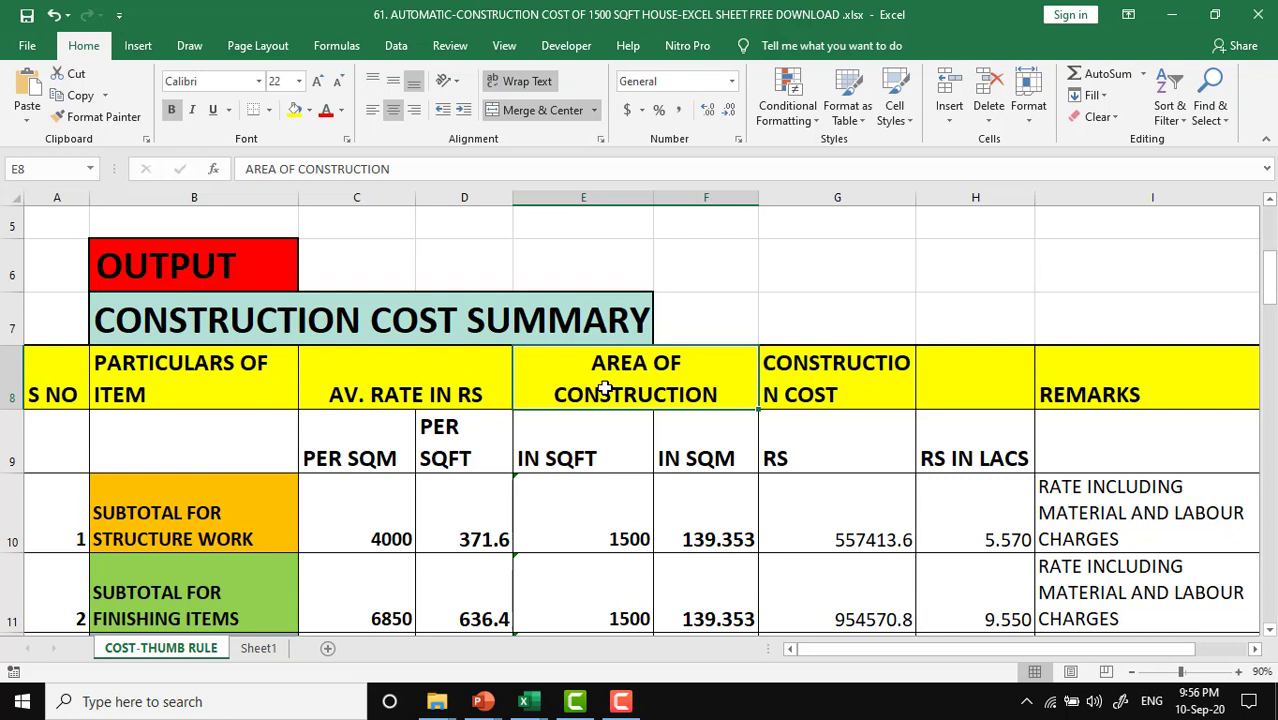
{"action": "left_click", "coordinate": [795, 388]}
{"action": "left_click", "coordinate": [827, 456]}
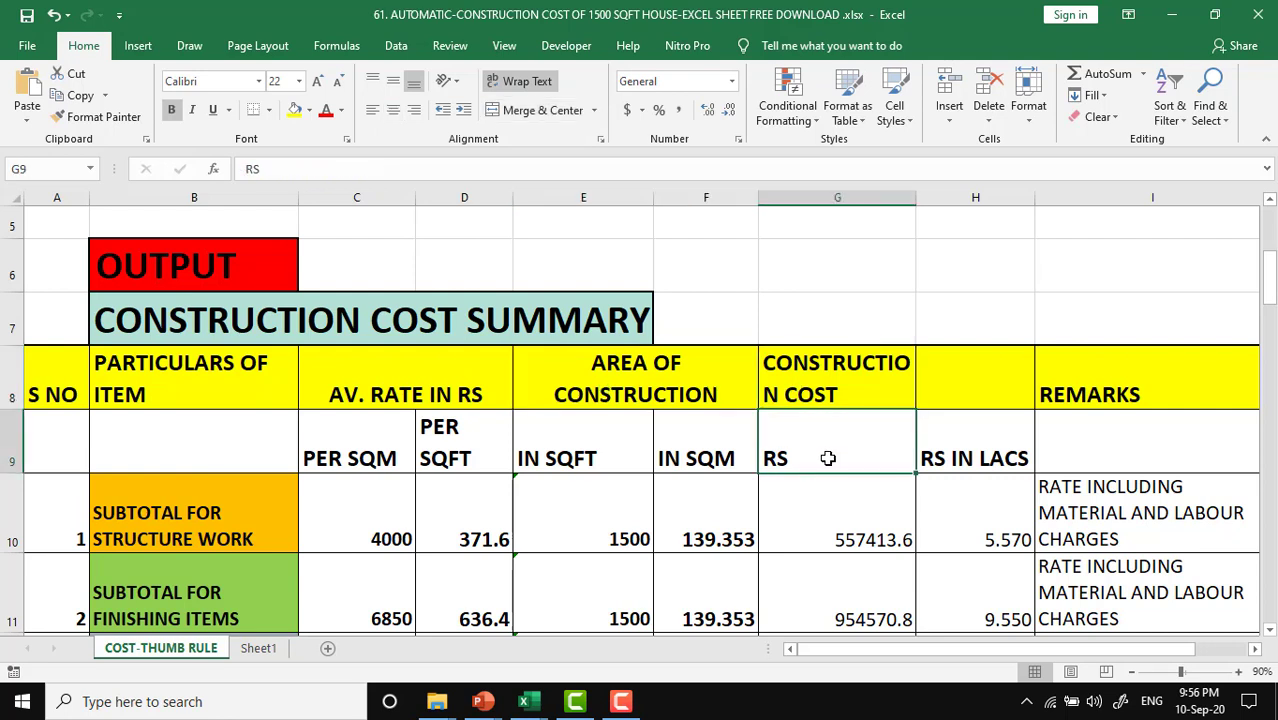
{"action": "left_click", "coordinate": [965, 443]}
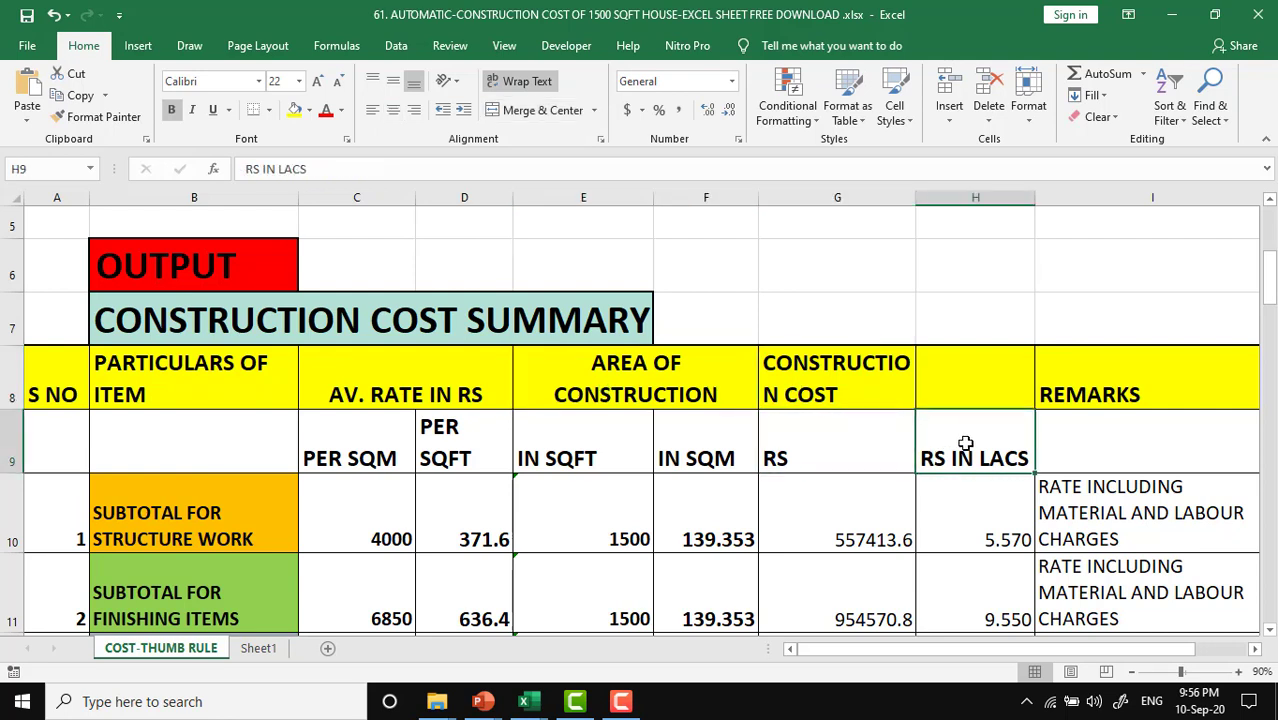
{"action": "scroll", "coordinate": [965, 443], "scroll_direction": "down", "scroll_amount": 2}
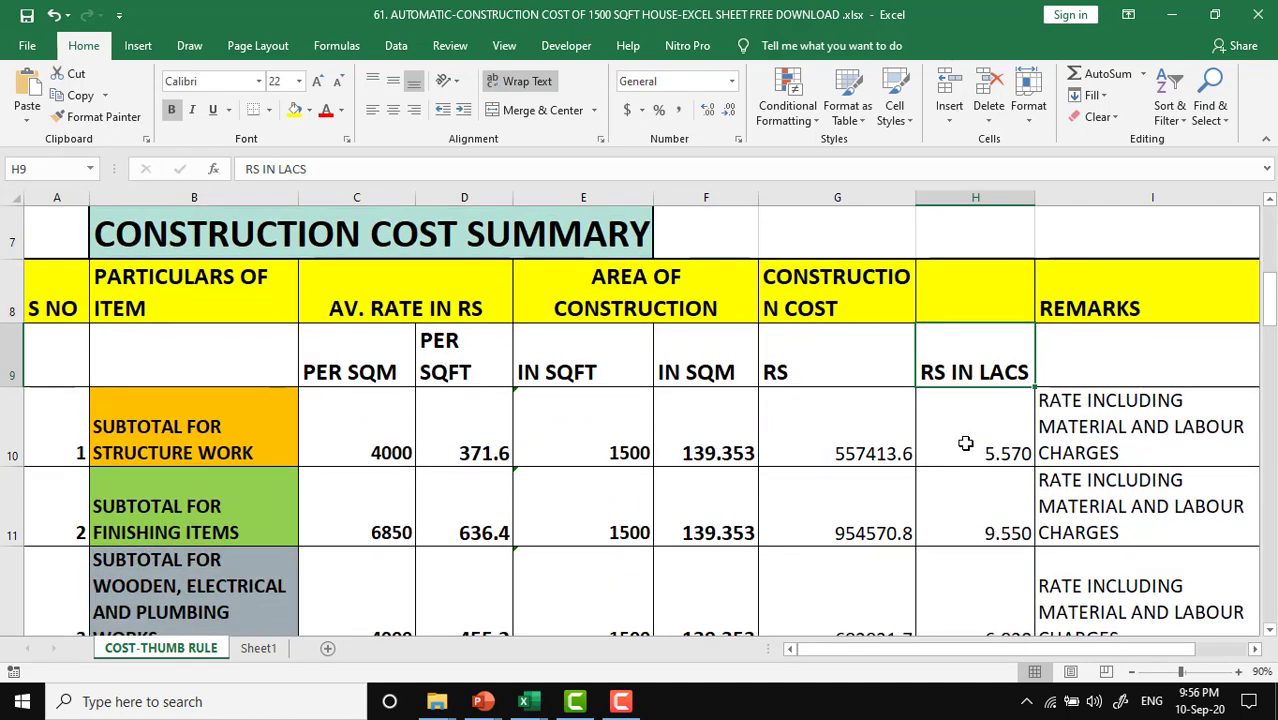
{"action": "scroll", "coordinate": [965, 443], "scroll_direction": "down", "scroll_amount": 1}
{"action": "scroll", "coordinate": [965, 443], "scroll_direction": "down", "scroll_amount": 1}
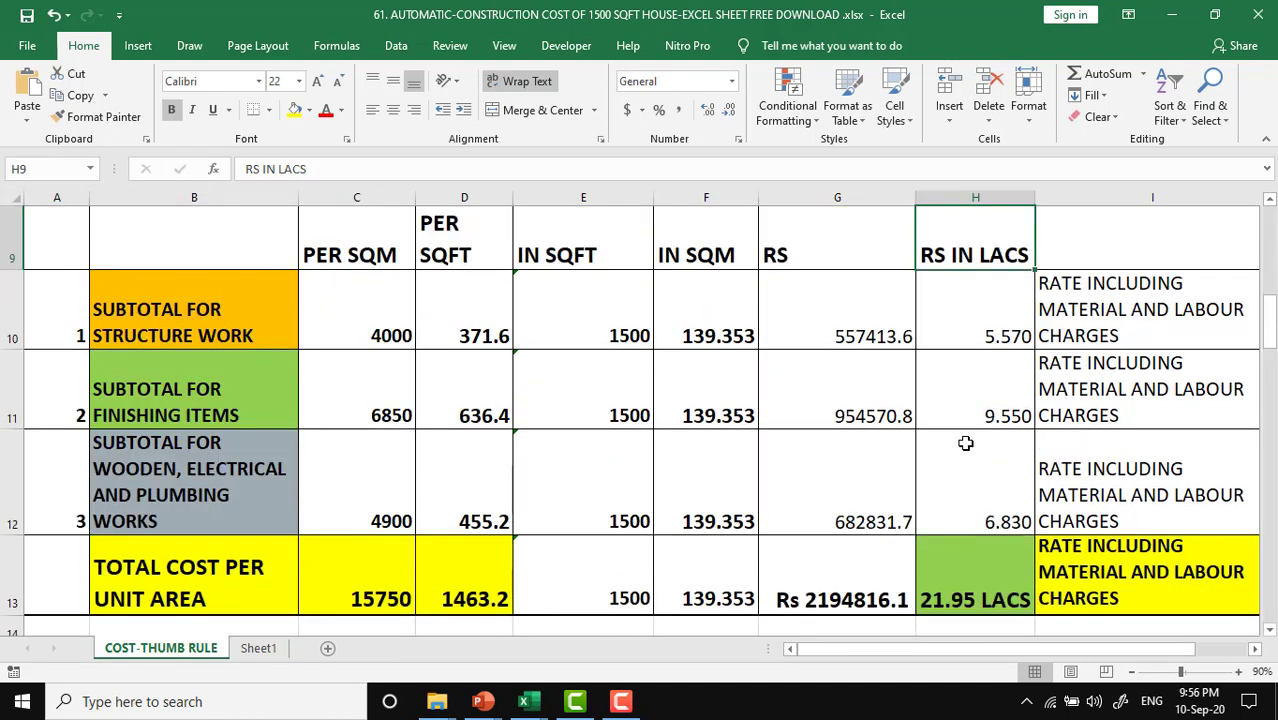
{"action": "left_click", "coordinate": [163, 309]}
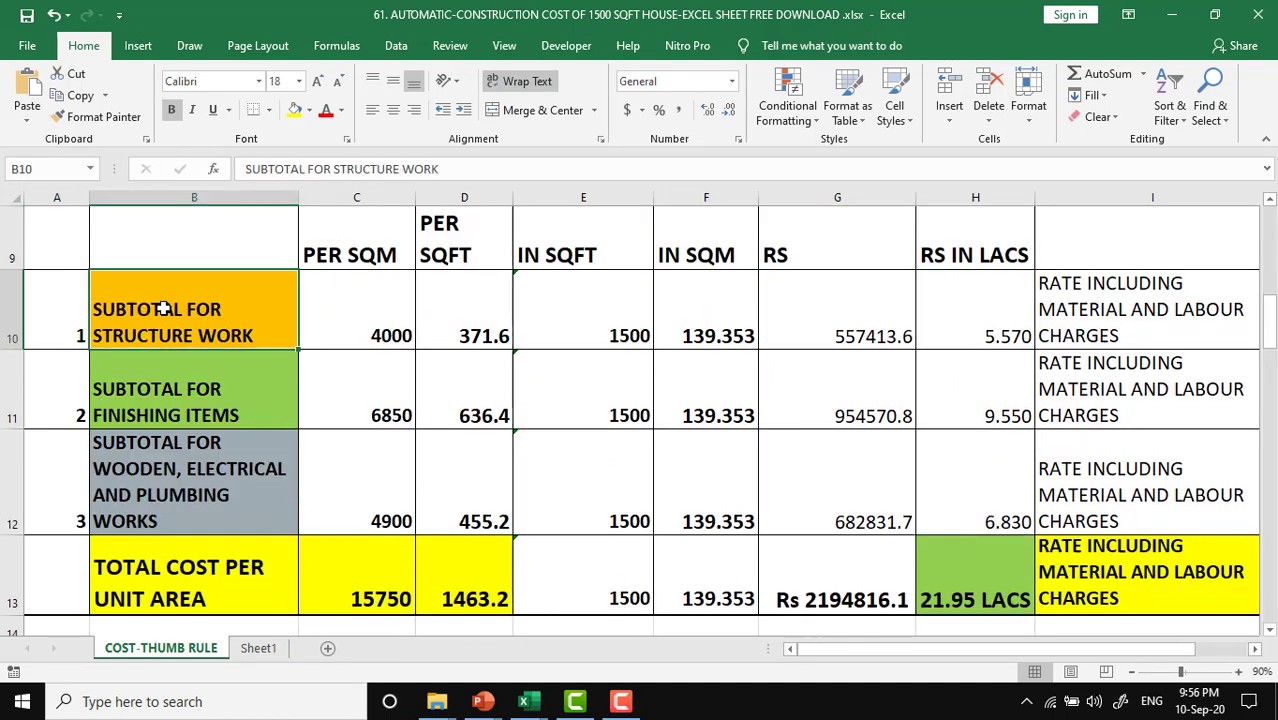
{"action": "left_click", "coordinate": [344, 304]}
{"action": "left_click", "coordinate": [477, 305]}
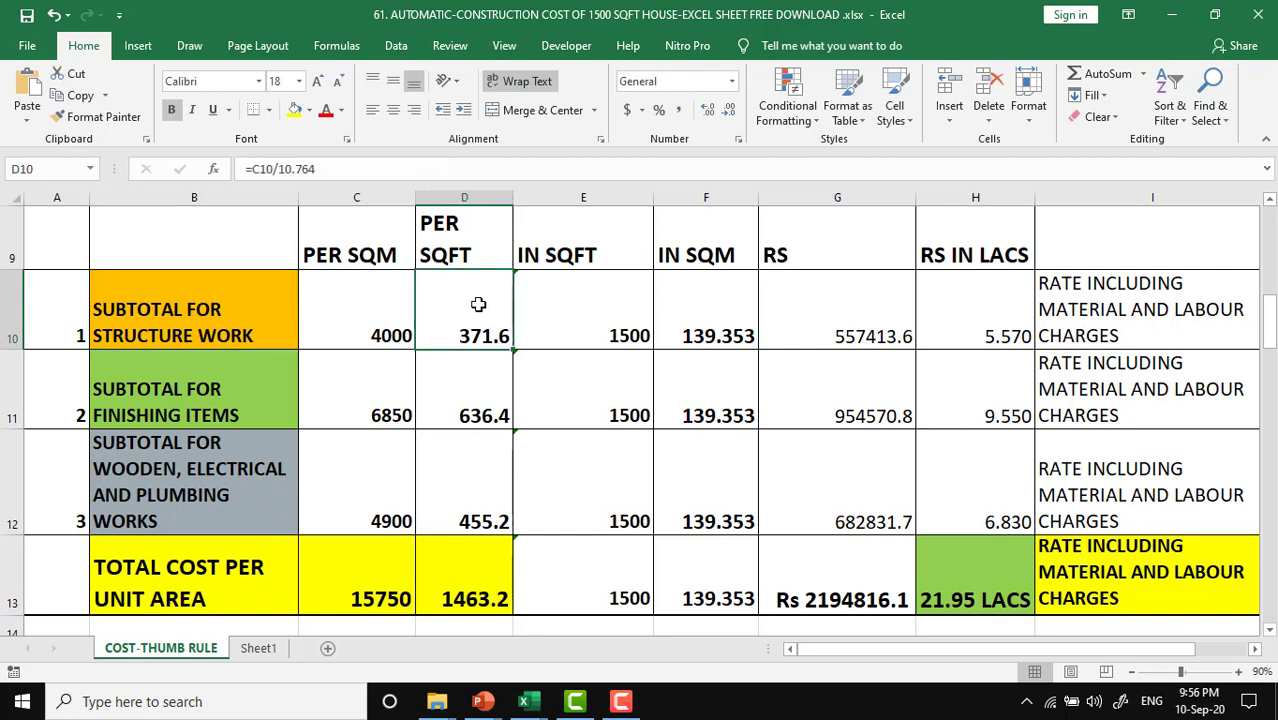
{"action": "left_click", "coordinate": [815, 322]}
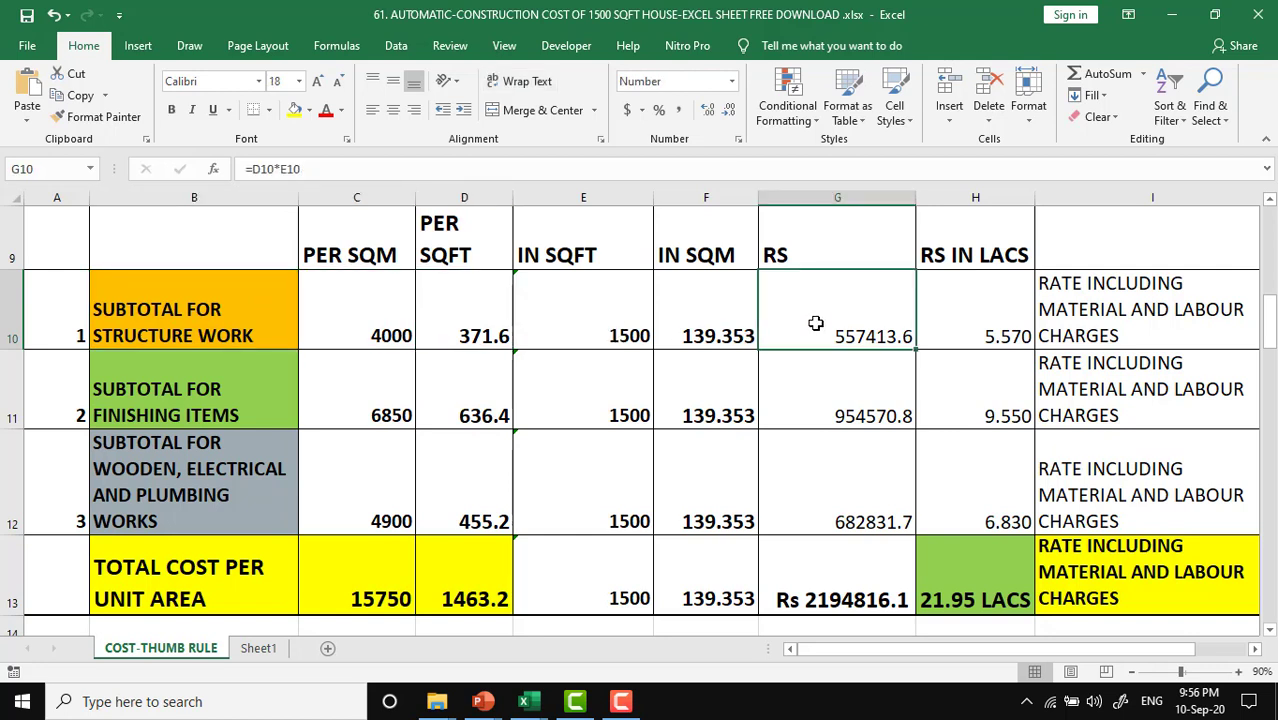
{"action": "left_click", "coordinate": [956, 317]}
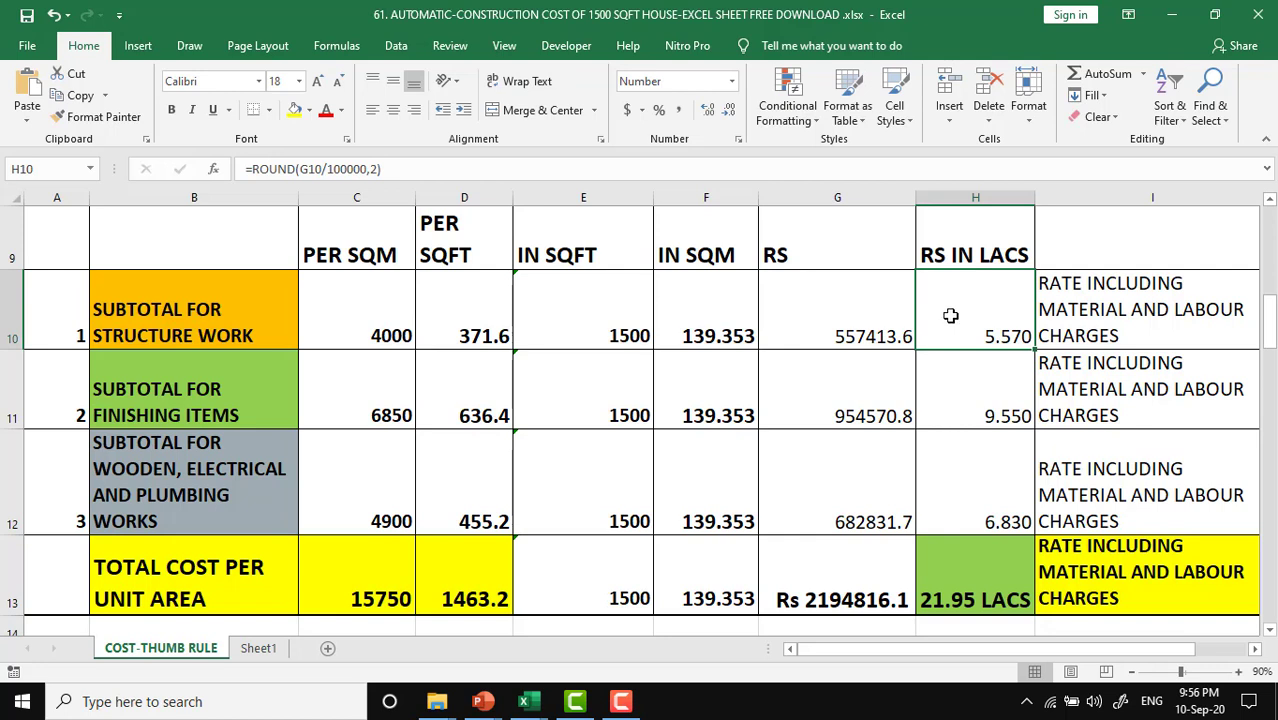
{"action": "left_click", "coordinate": [239, 400]}
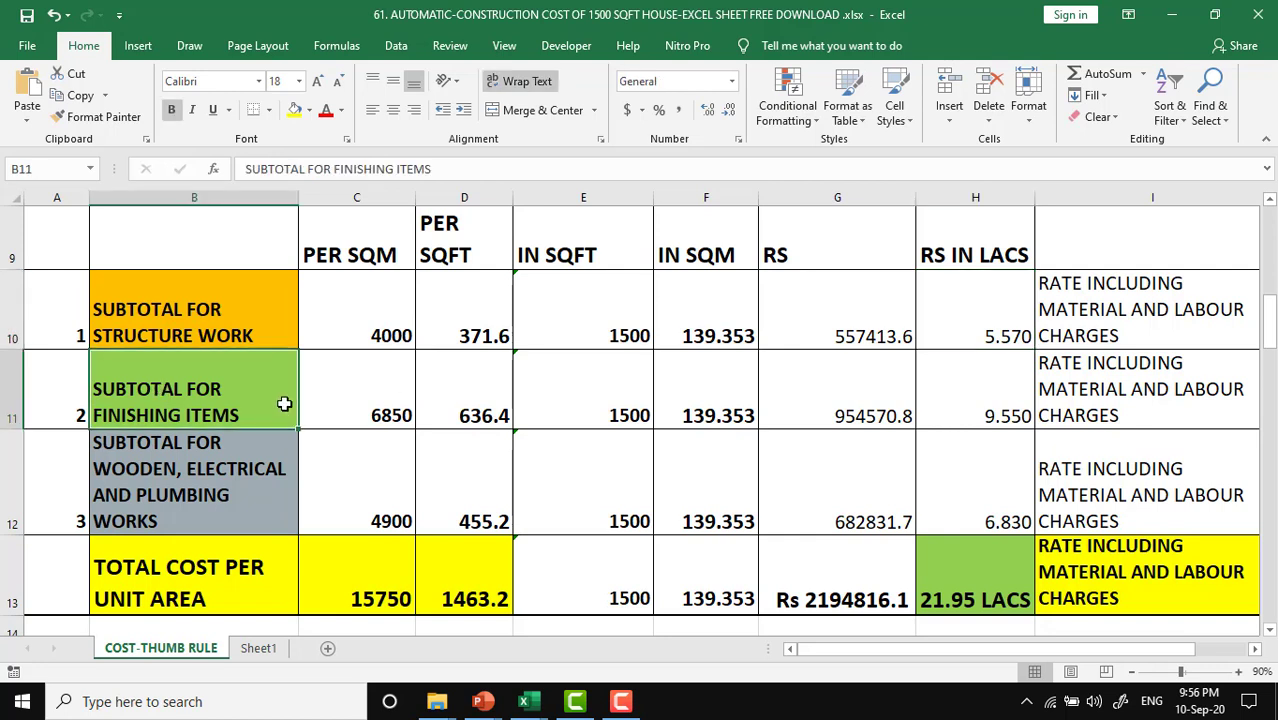
{"action": "left_click", "coordinate": [365, 397]}
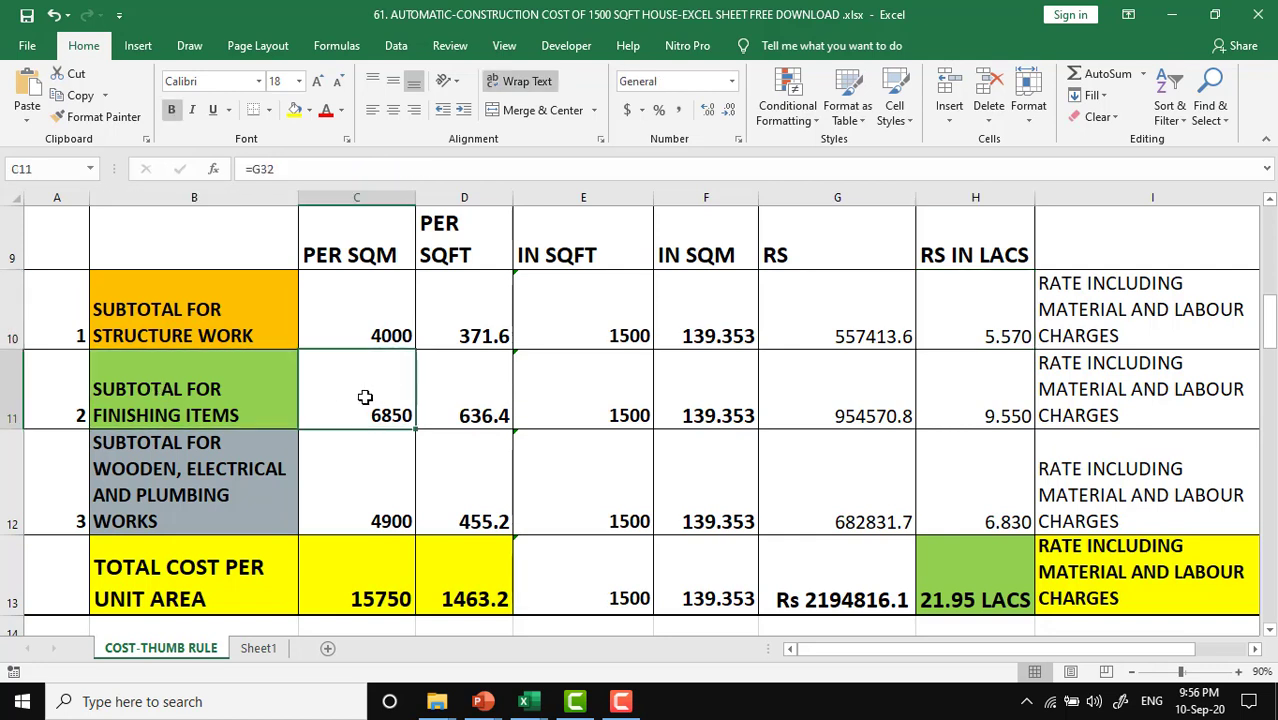
{"action": "left_click", "coordinate": [463, 397]}
{"action": "left_click", "coordinate": [800, 380]}
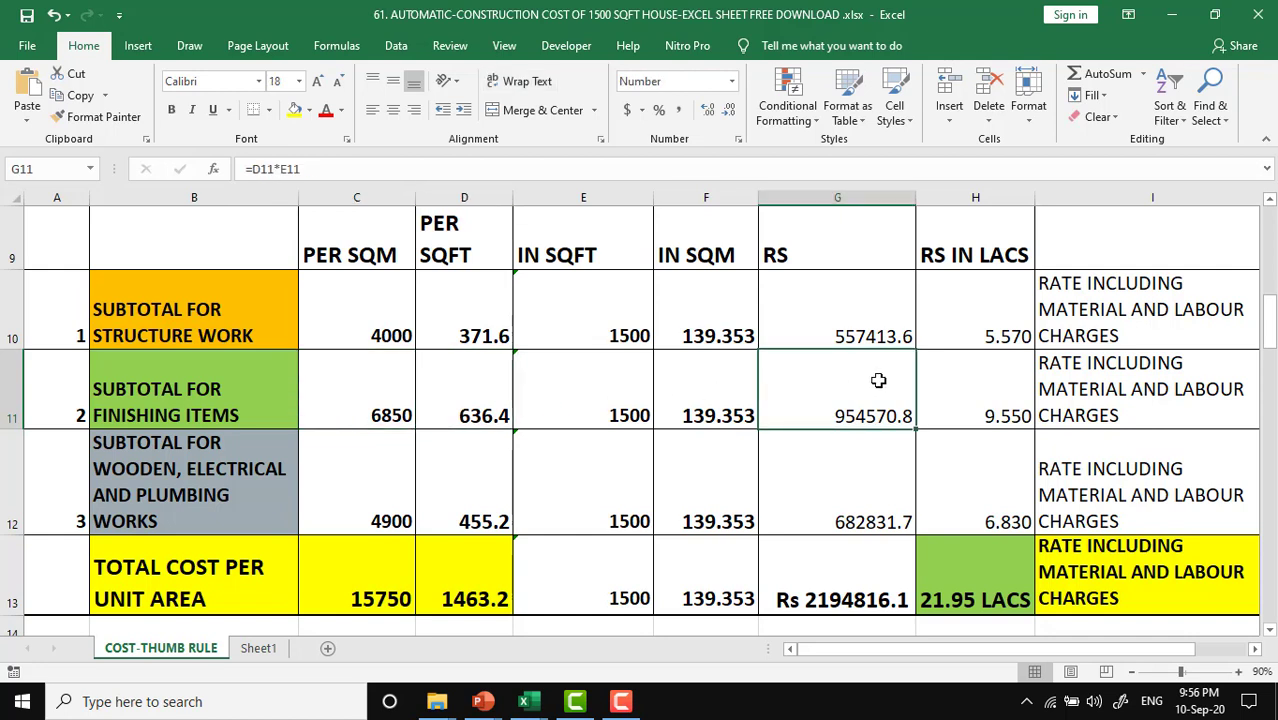
{"action": "left_click", "coordinate": [1007, 383]}
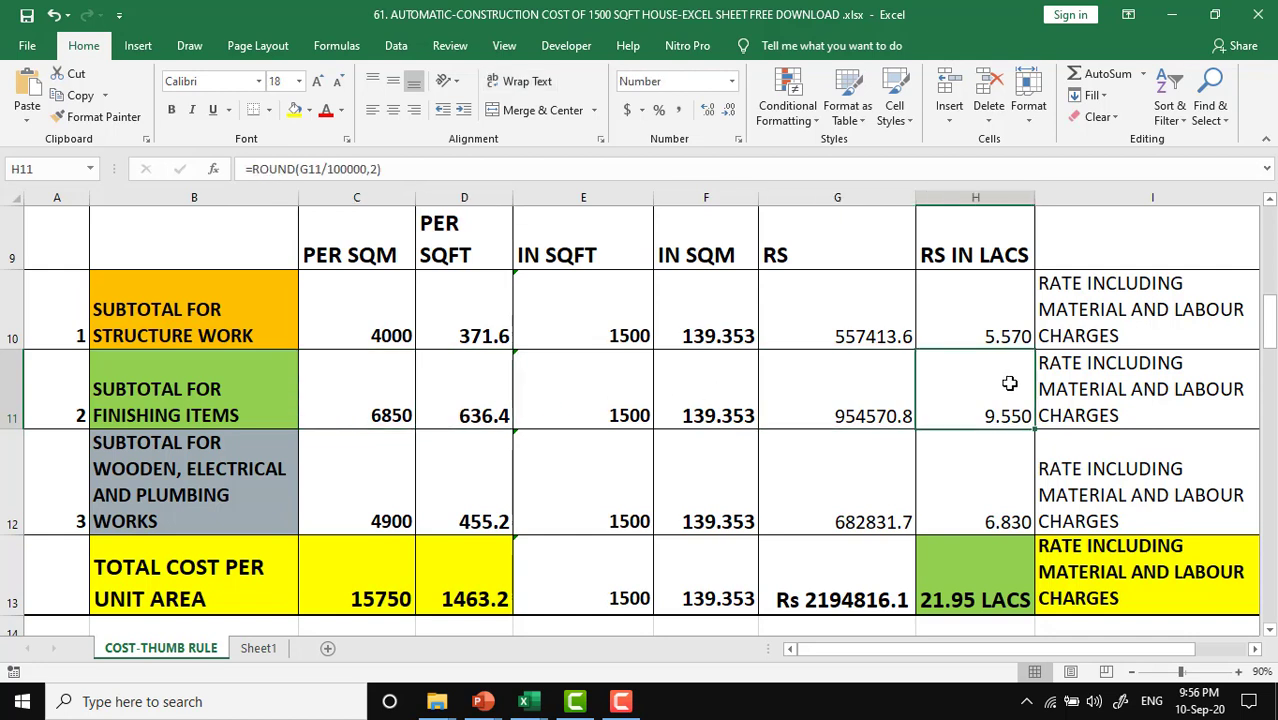
{"action": "left_click", "coordinate": [197, 492]}
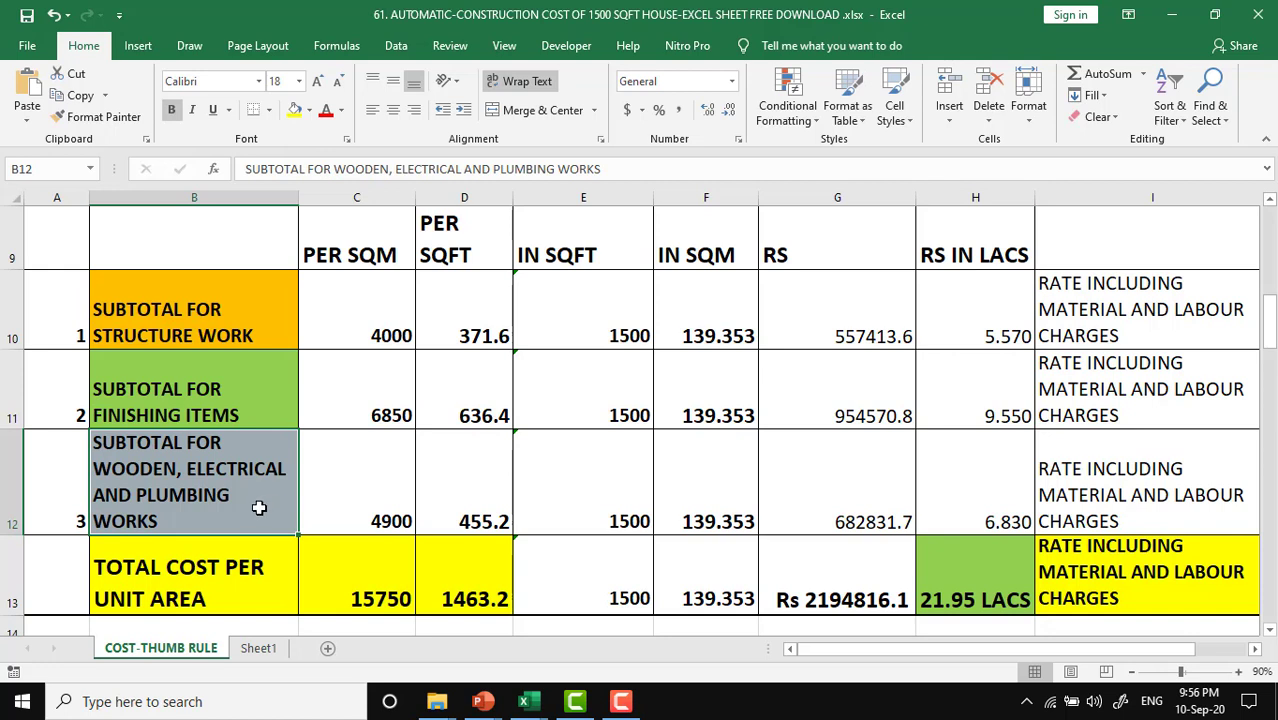
{"action": "left_click", "coordinate": [356, 508]}
{"action": "left_click", "coordinate": [465, 507]}
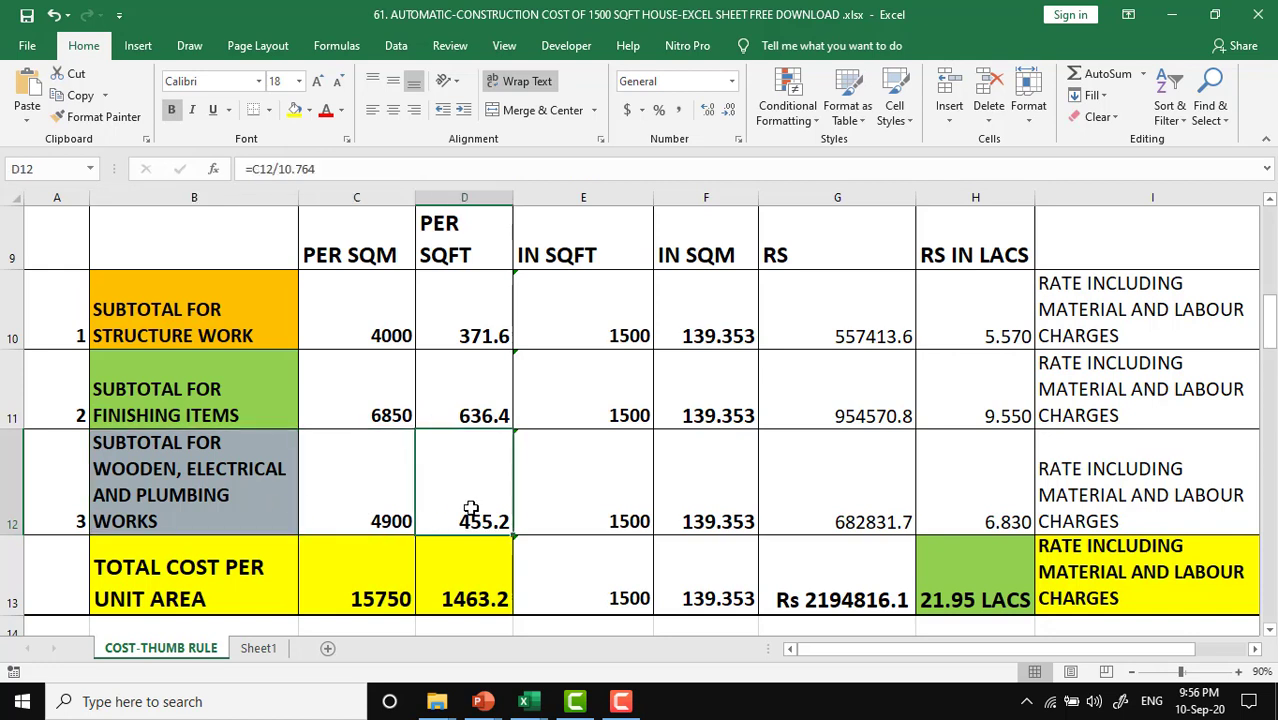
{"action": "left_click", "coordinate": [967, 499]}
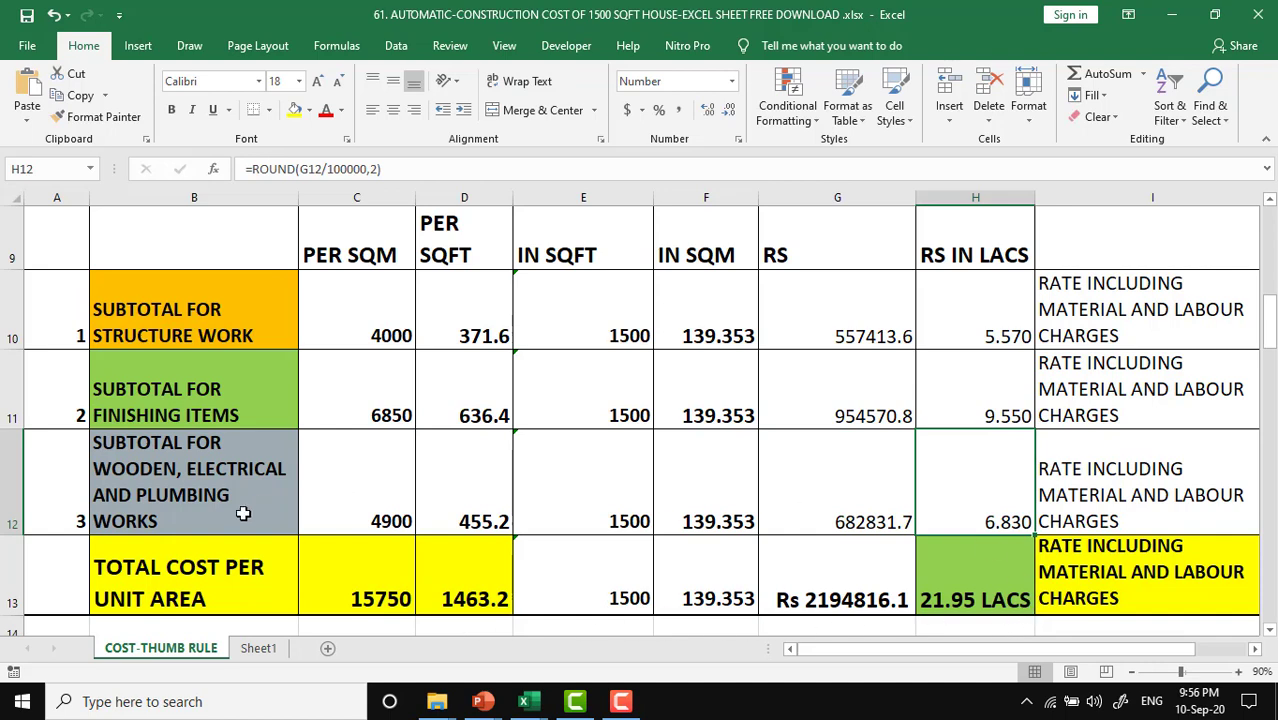
{"action": "scroll", "coordinate": [583, 537], "scroll_direction": "down", "scroll_amount": 1}
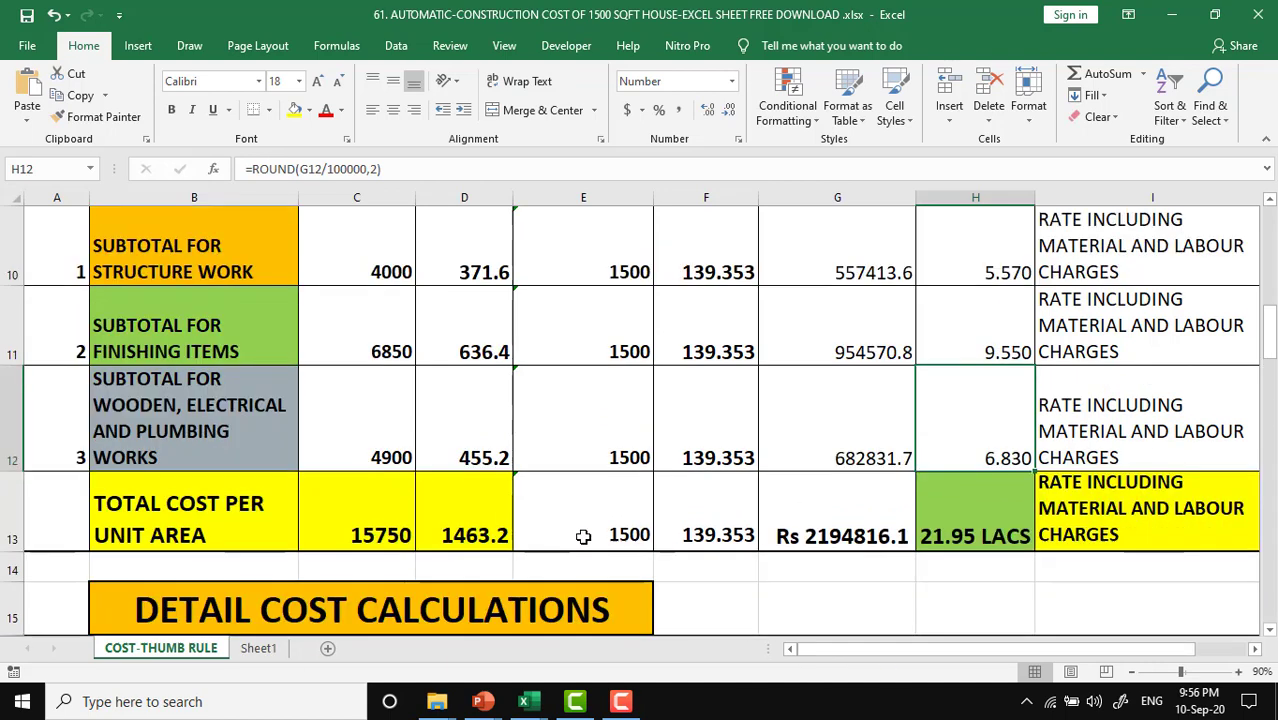
{"action": "scroll", "coordinate": [583, 537], "scroll_direction": "down", "scroll_amount": 2}
{"action": "scroll", "coordinate": [583, 537], "scroll_direction": "down", "scroll_amount": 1}
{"action": "scroll", "coordinate": [583, 537], "scroll_direction": "down", "scroll_amount": 1}
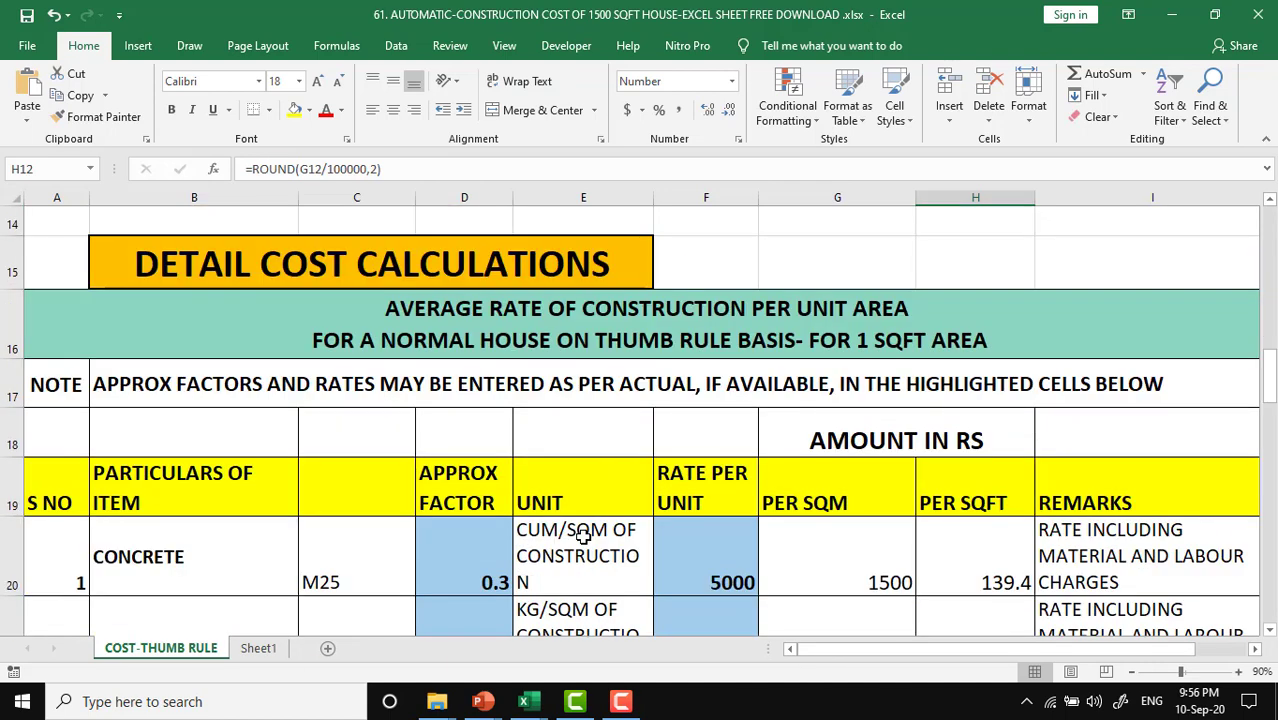
{"action": "left_click", "coordinate": [229, 277]}
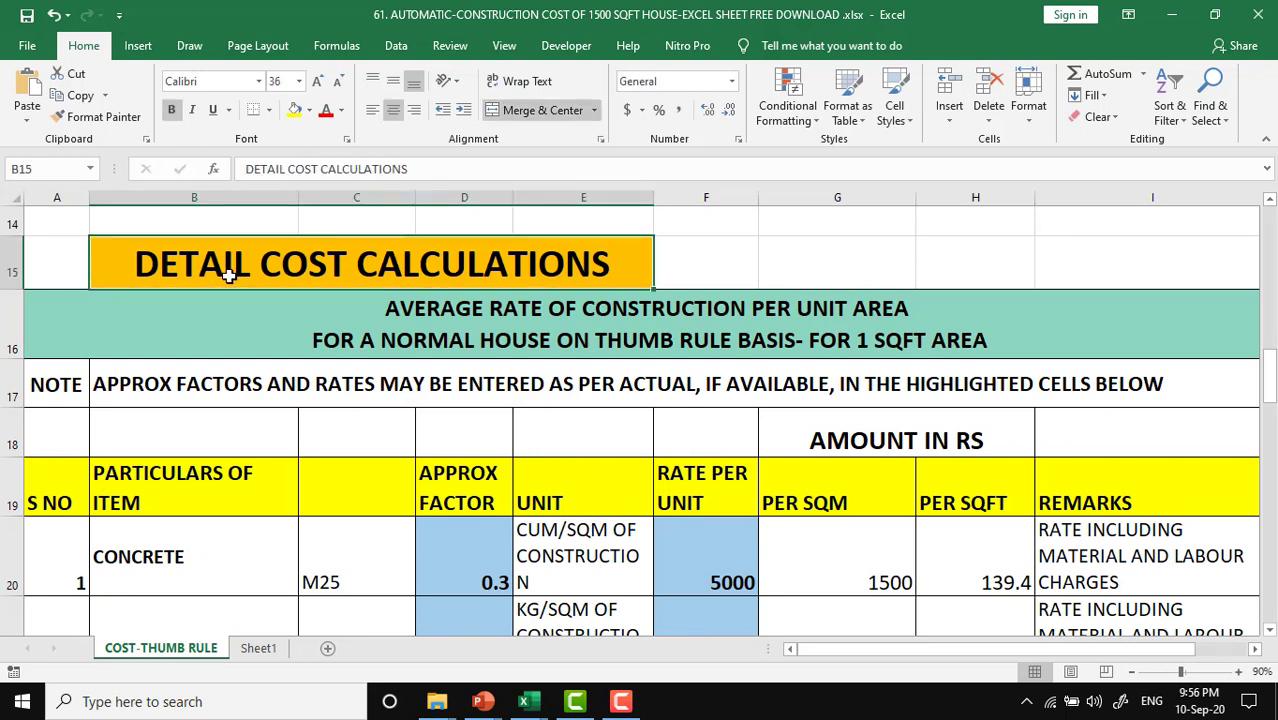
{"action": "left_click", "coordinate": [484, 339]}
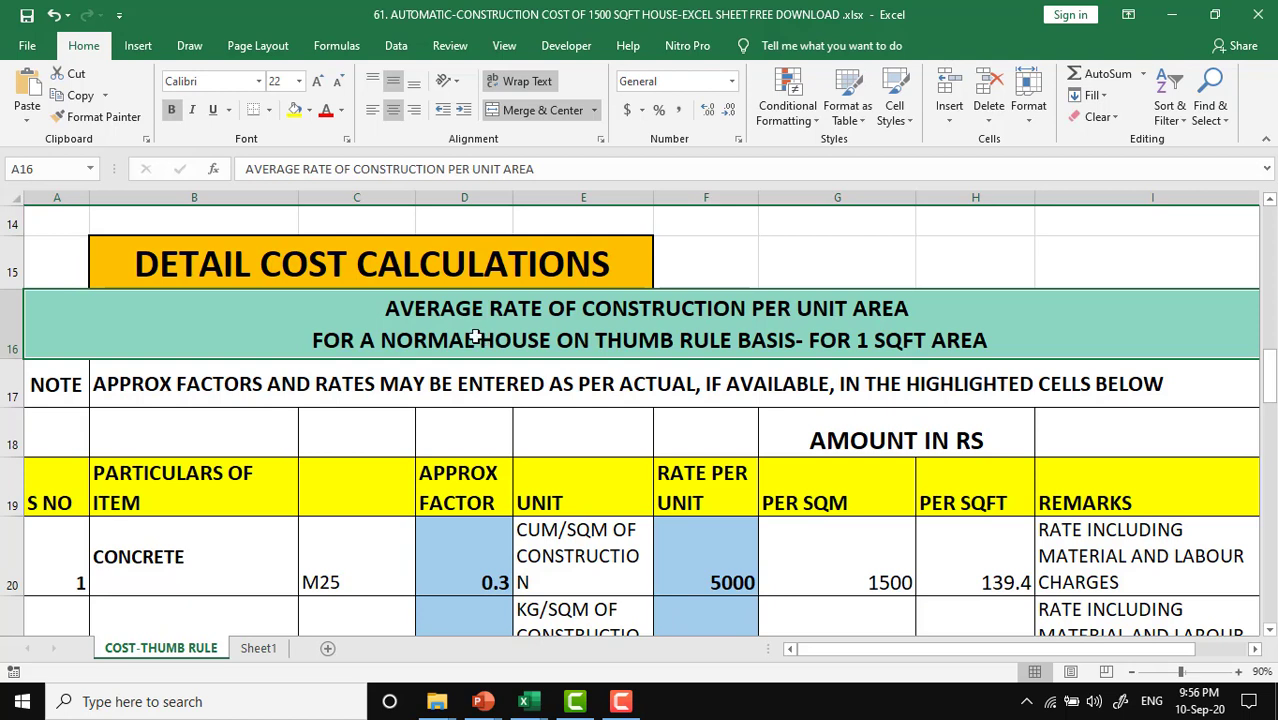
{"action": "left_click", "coordinate": [404, 278]}
{"action": "left_click", "coordinate": [337, 307]}
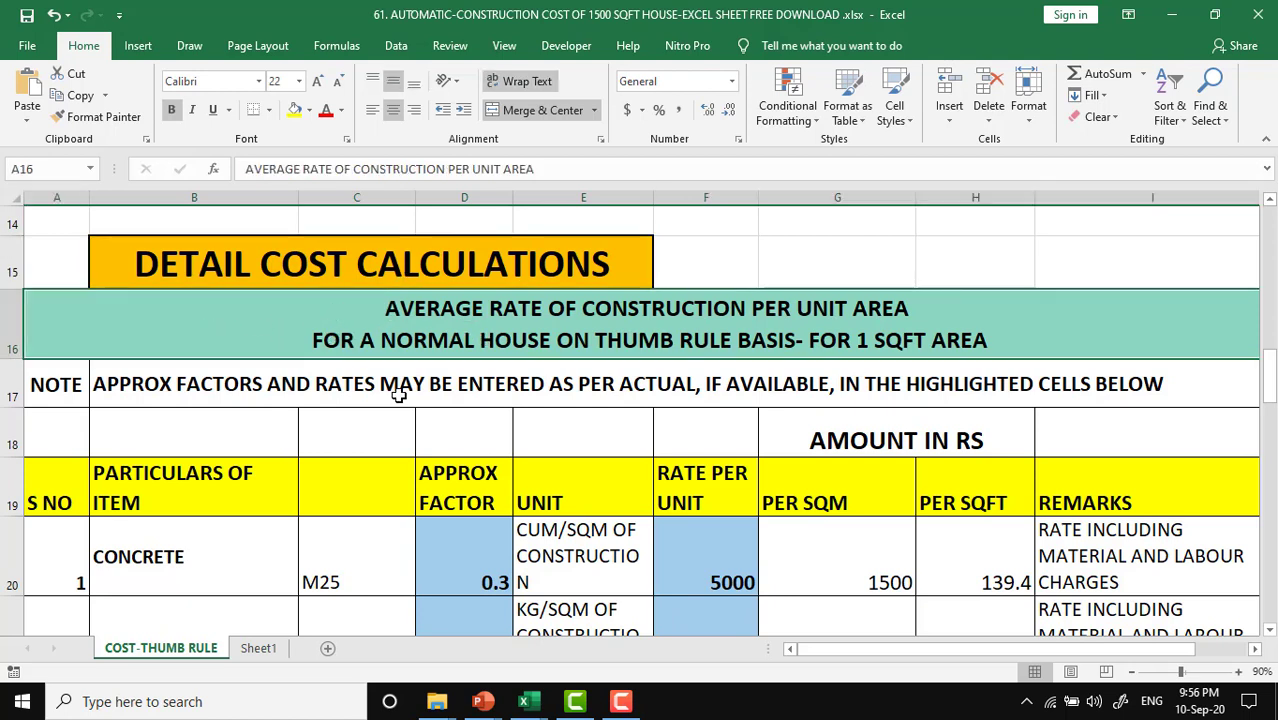
{"action": "left_click", "coordinate": [251, 376]}
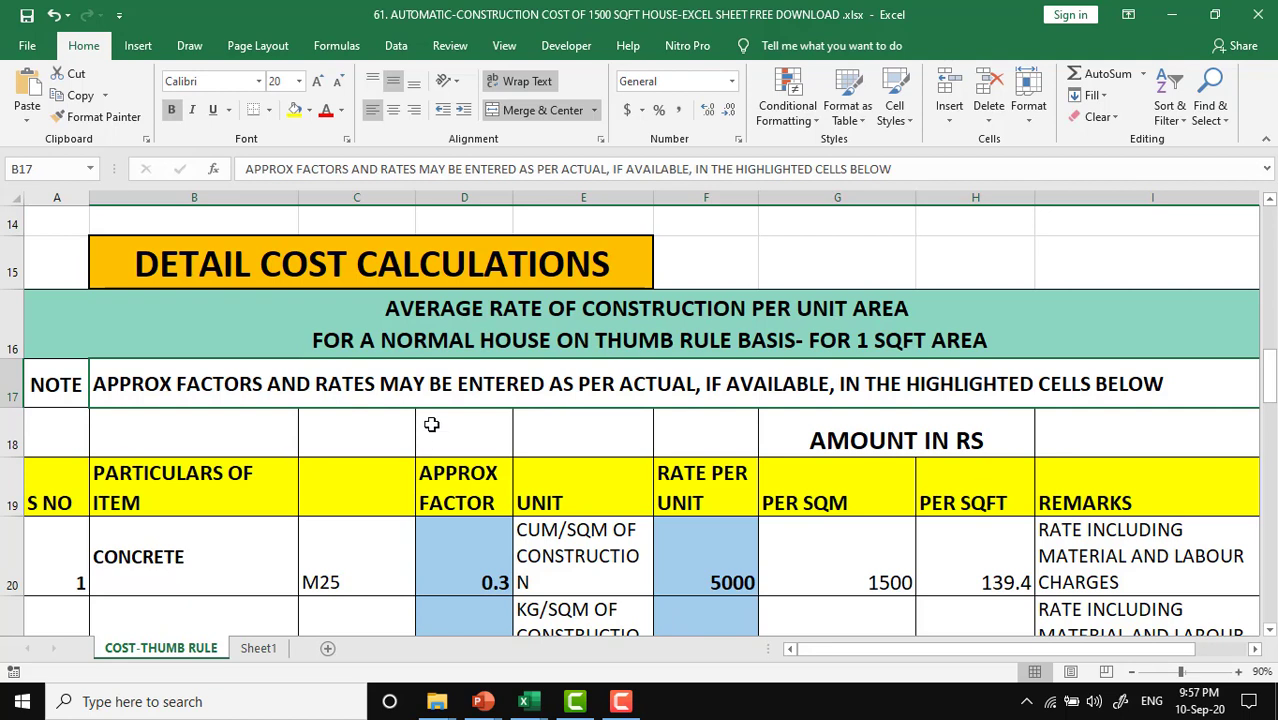
{"action": "left_click", "coordinate": [453, 494]}
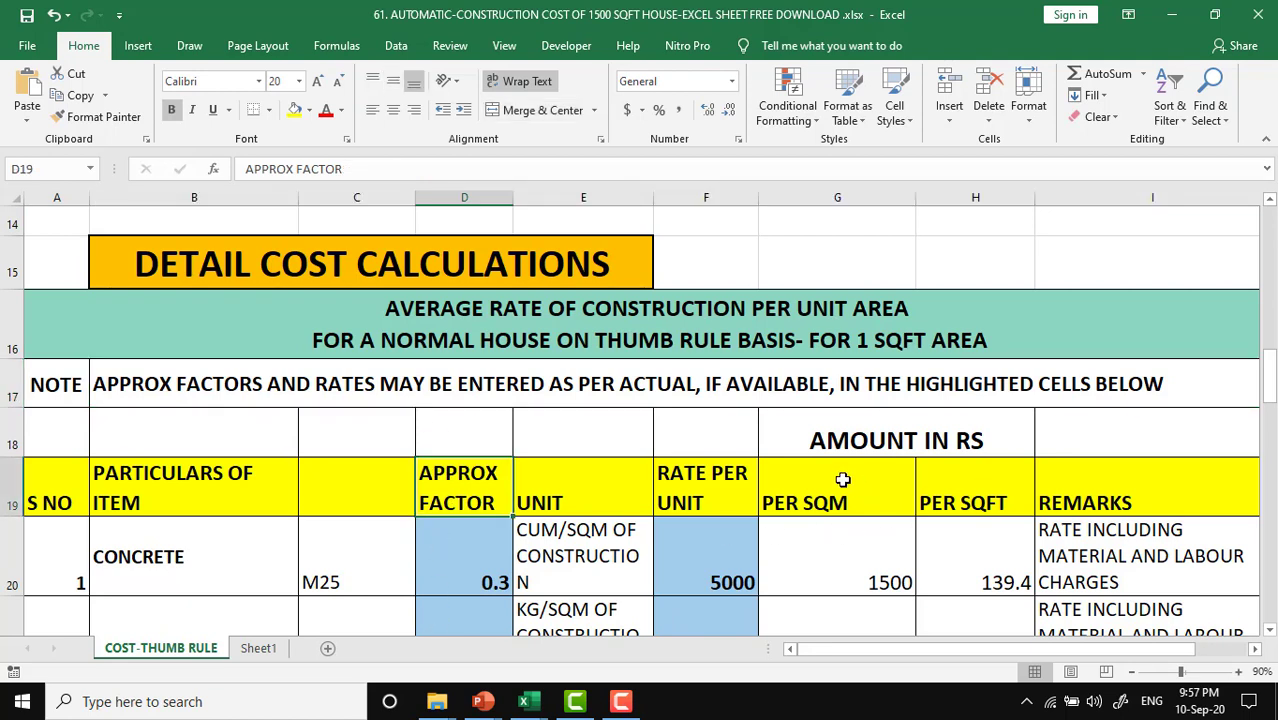
{"action": "left_click", "coordinate": [709, 491]}
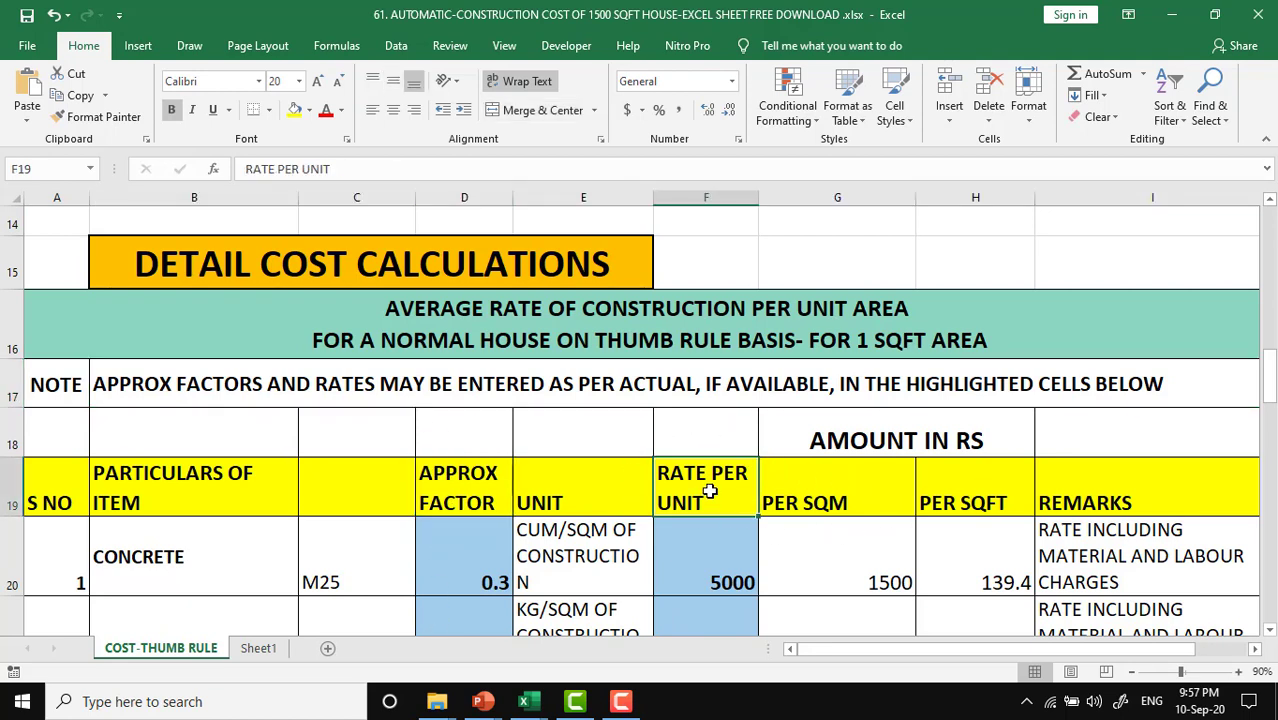
{"action": "left_click", "coordinate": [450, 490]}
{"action": "left_click", "coordinate": [731, 500]}
{"action": "scroll", "coordinate": [708, 485], "scroll_direction": "down", "scroll_amount": 1}
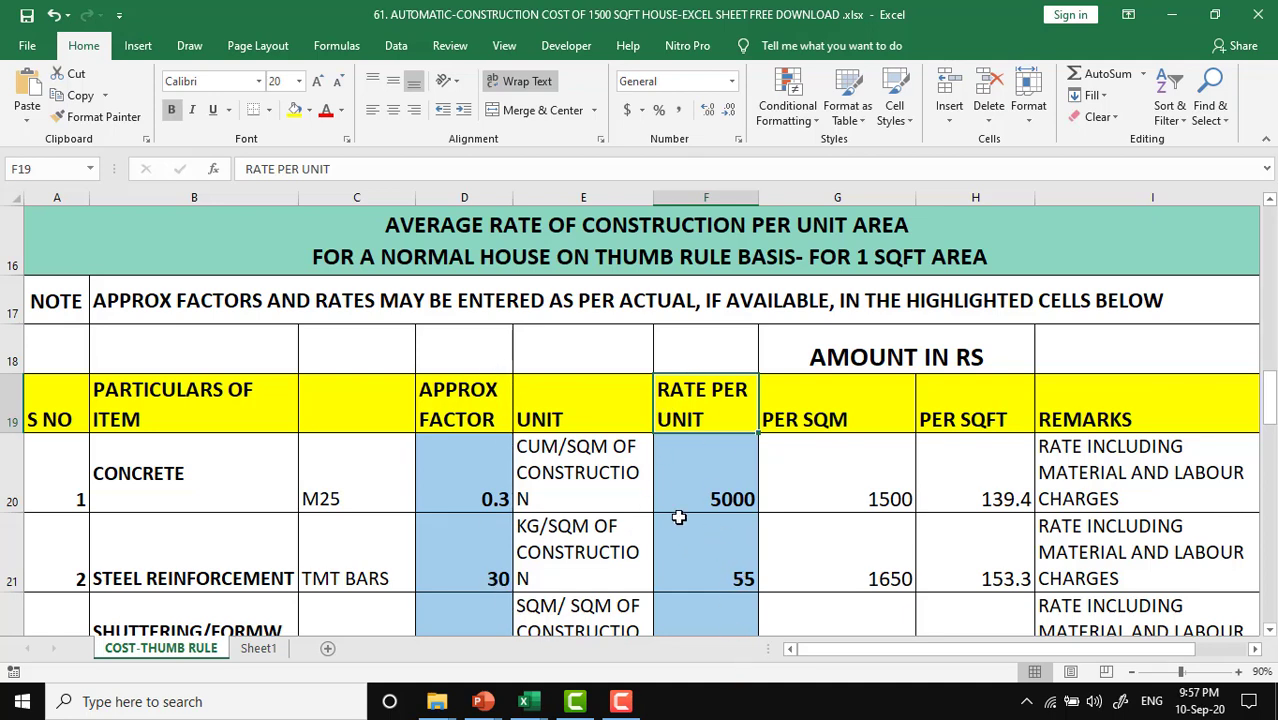
{"action": "scroll", "coordinate": [678, 517], "scroll_direction": "up", "scroll_amount": 2}
{"action": "scroll", "coordinate": [628, 448], "scroll_direction": "up", "scroll_amount": 1}
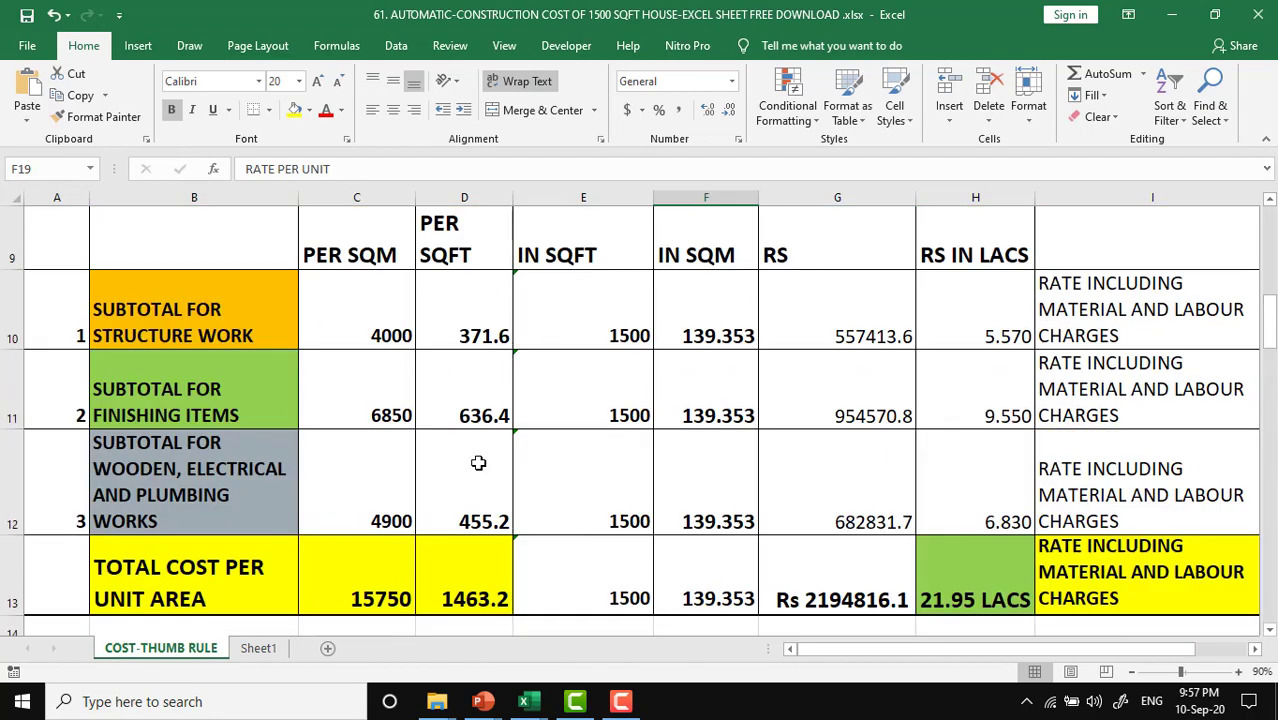
{"action": "scroll", "coordinate": [607, 530], "scroll_direction": "down", "scroll_amount": 1}
{"action": "scroll", "coordinate": [607, 530], "scroll_direction": "down", "scroll_amount": 1}
{"action": "scroll", "coordinate": [608, 533], "scroll_direction": "down", "scroll_amount": 1}
{"action": "scroll", "coordinate": [608, 533], "scroll_direction": "down", "scroll_amount": 1}
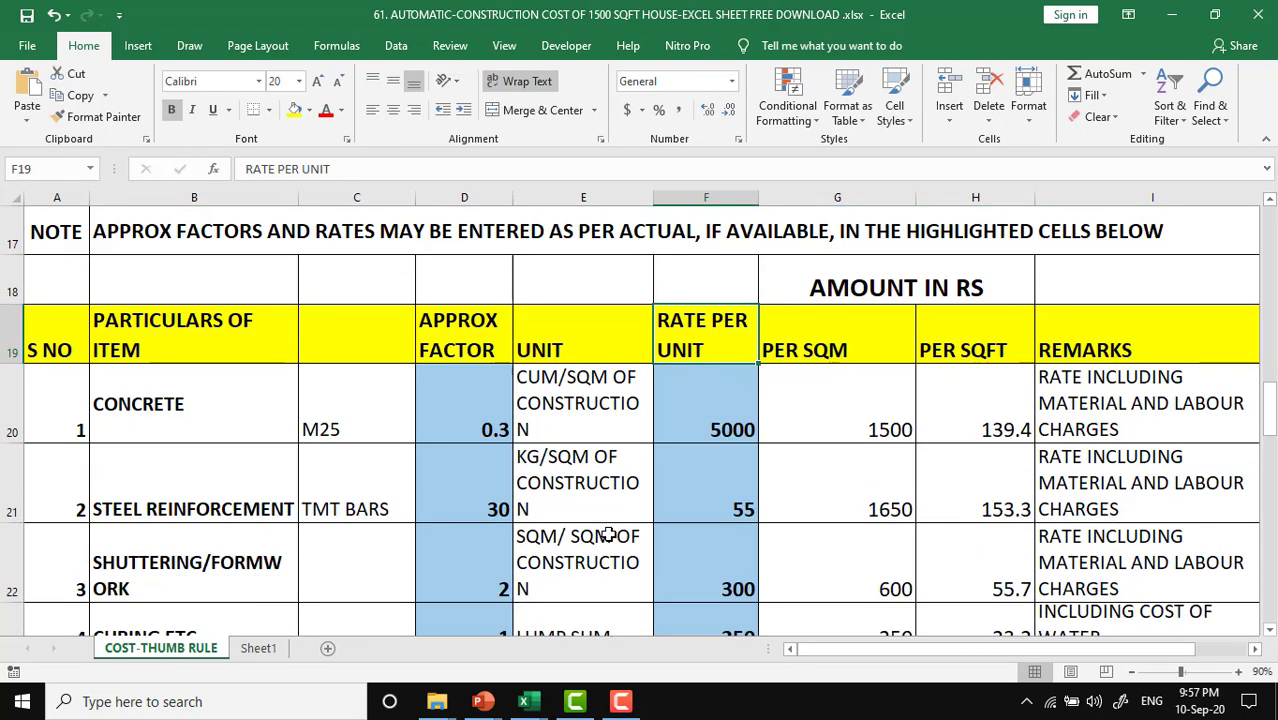
{"action": "scroll", "coordinate": [606, 533], "scroll_direction": "down", "scroll_amount": 1}
{"action": "scroll", "coordinate": [615, 530], "scroll_direction": "down", "scroll_amount": 1}
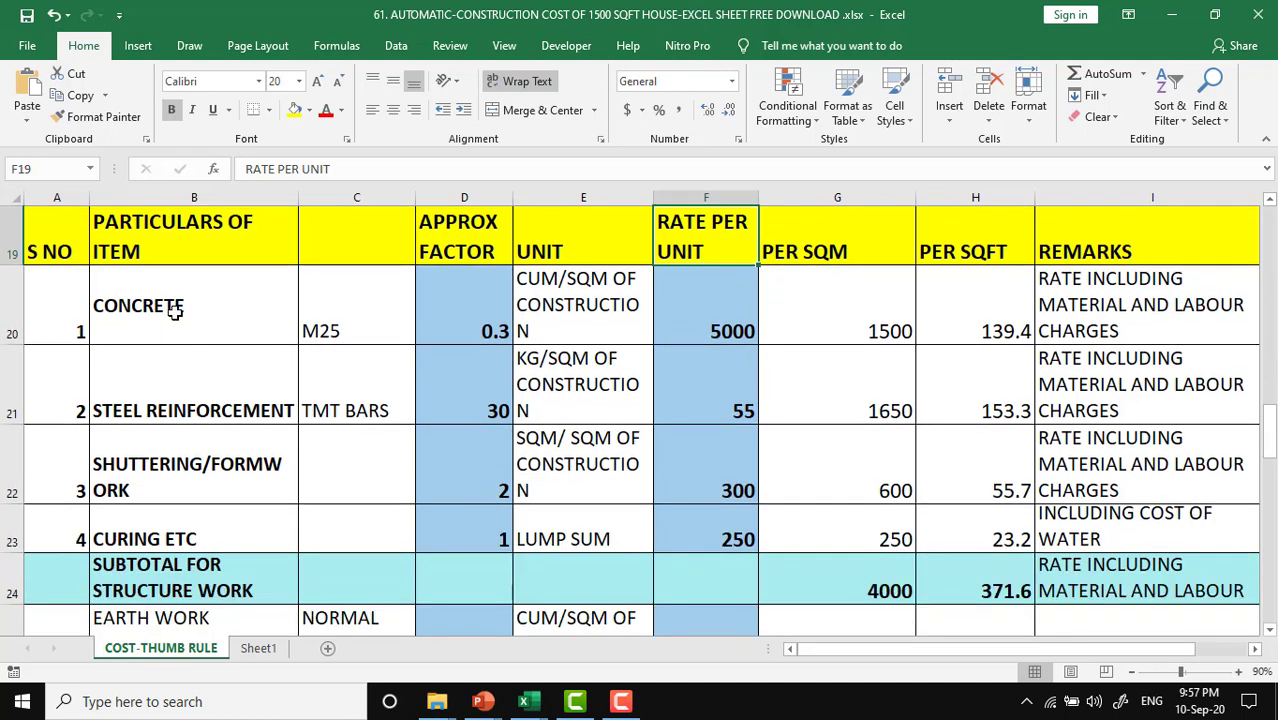
{"action": "left_click", "coordinate": [190, 308]}
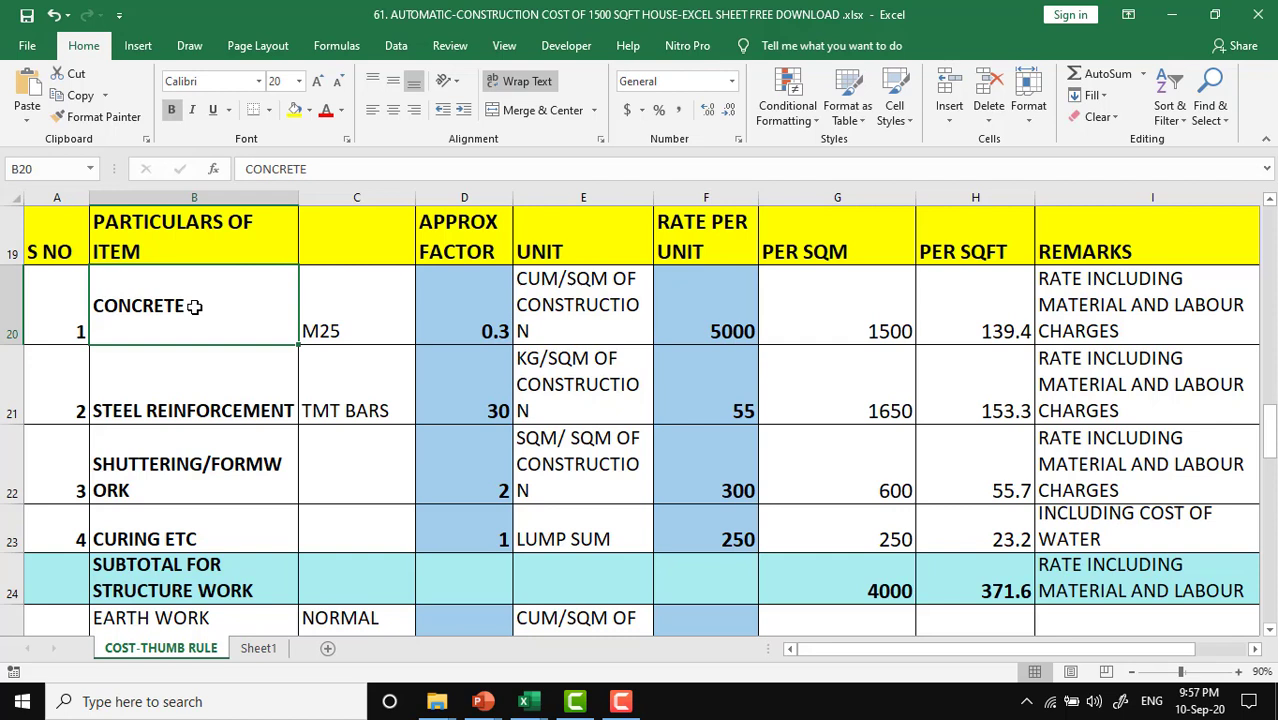
{"action": "left_click", "coordinate": [335, 305]}
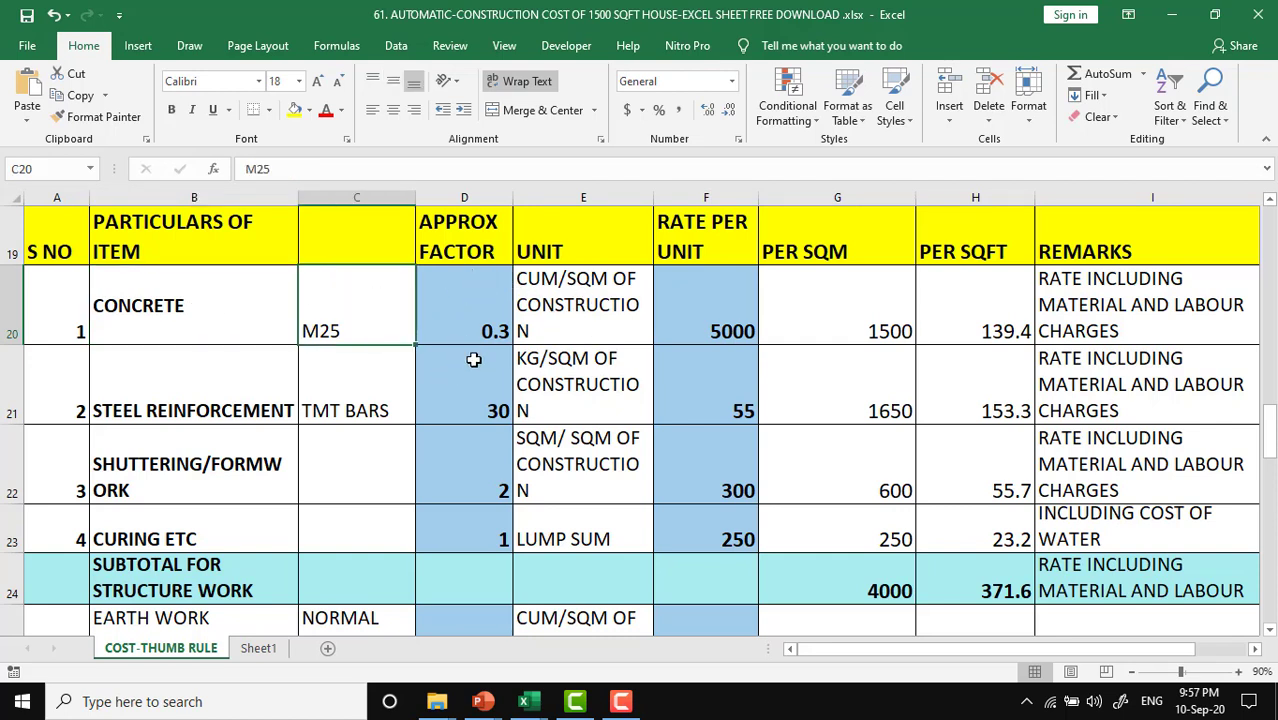
{"action": "left_click", "coordinate": [596, 304]}
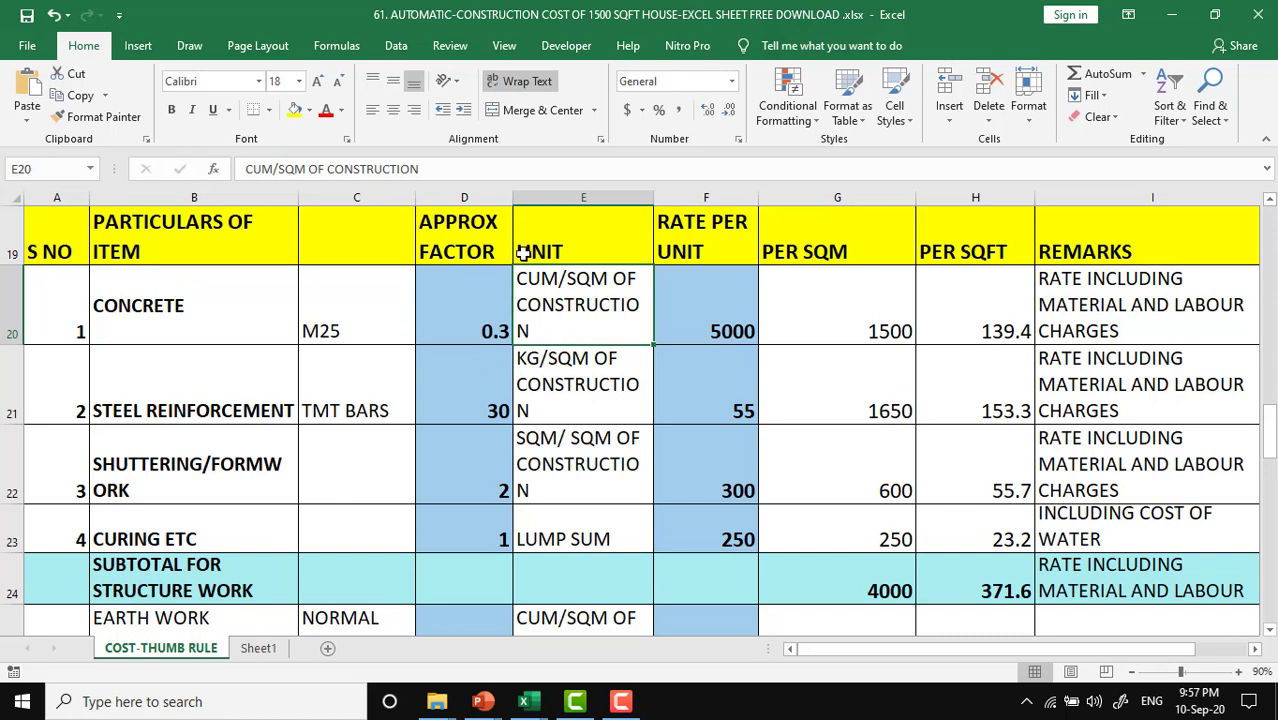
{"action": "left_click", "coordinate": [328, 312]}
{"action": "left_click", "coordinate": [466, 322]}
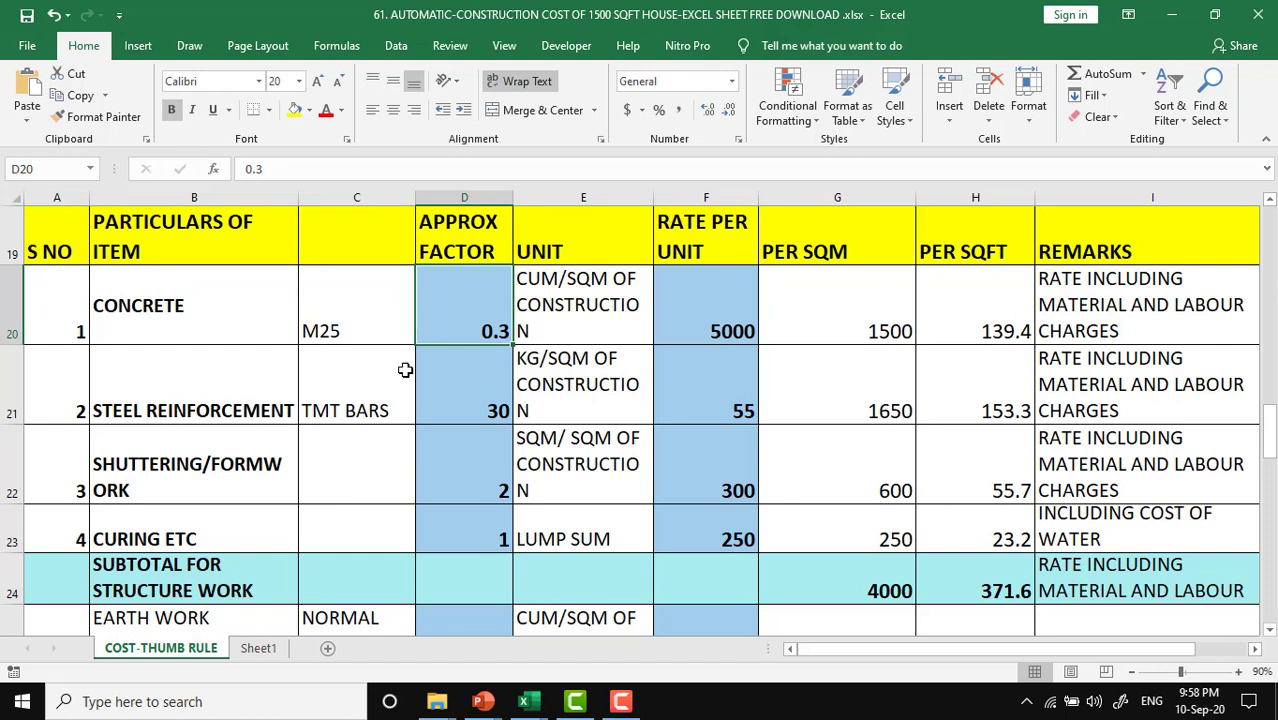
{"action": "left_click", "coordinate": [213, 392]}
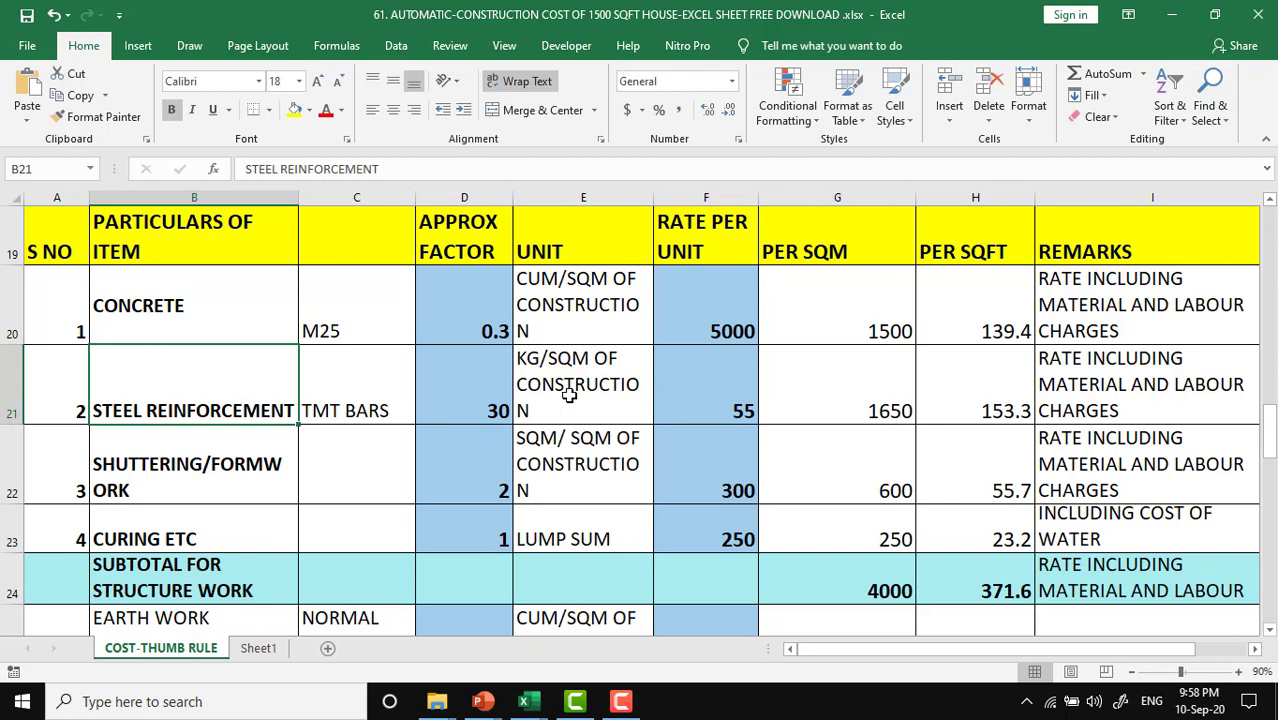
{"action": "left_click", "coordinate": [843, 399]}
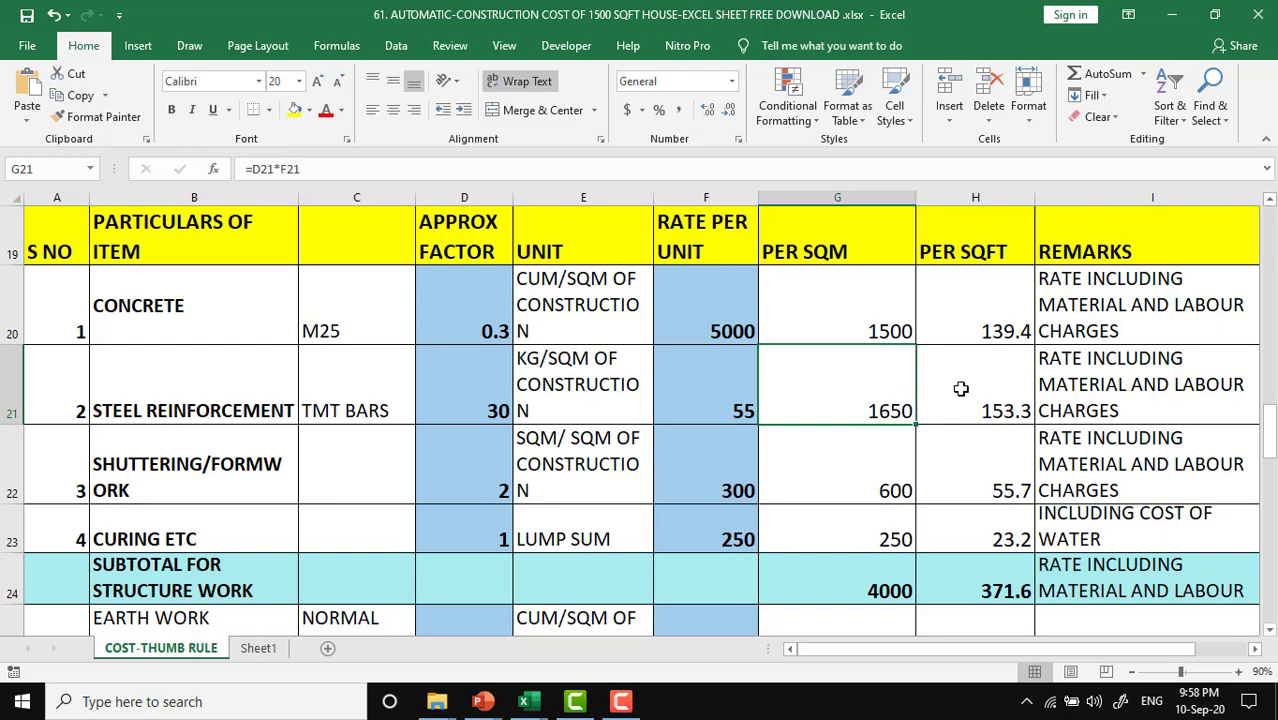
{"action": "left_click", "coordinate": [177, 481]}
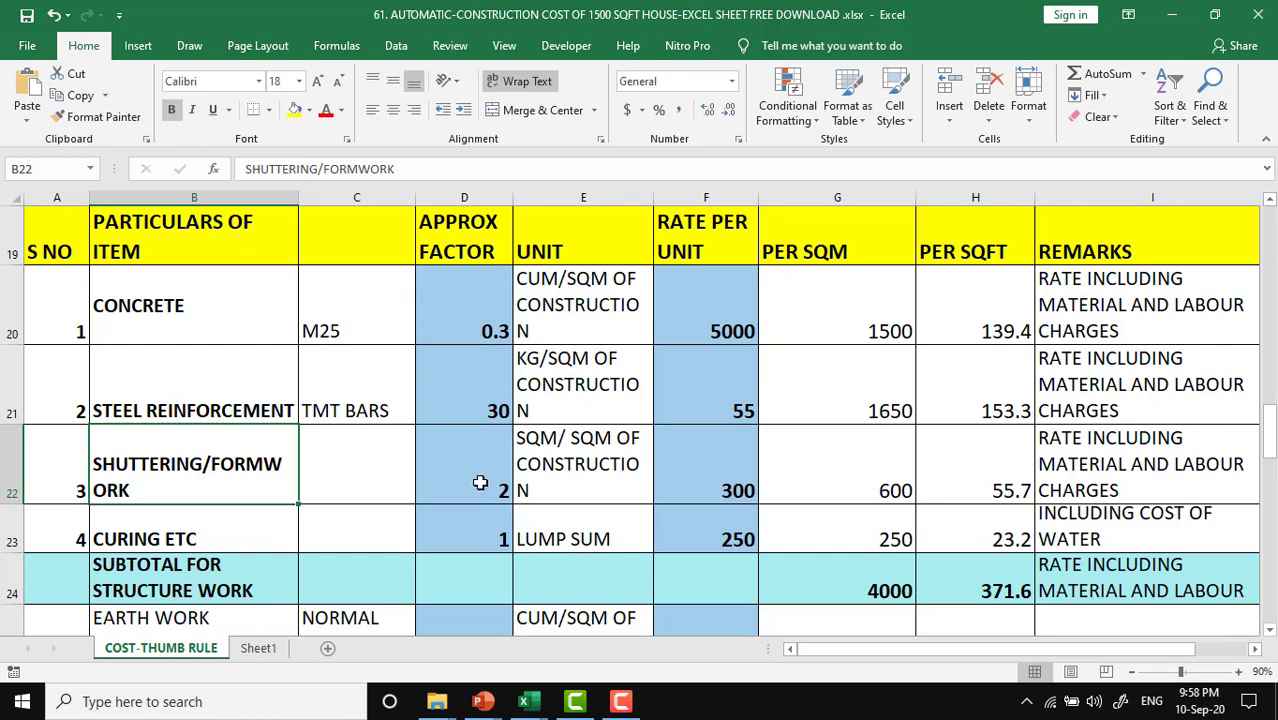
{"action": "left_click", "coordinate": [812, 461]}
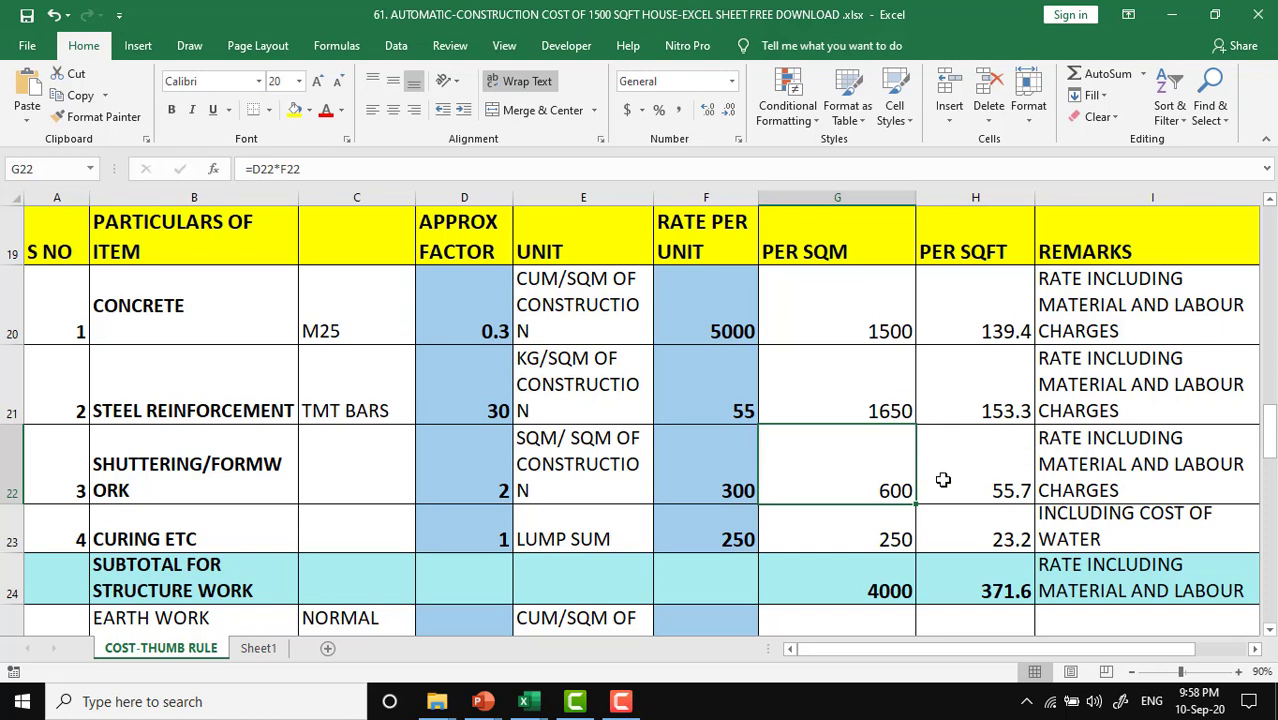
{"action": "left_click", "coordinate": [410, 532]}
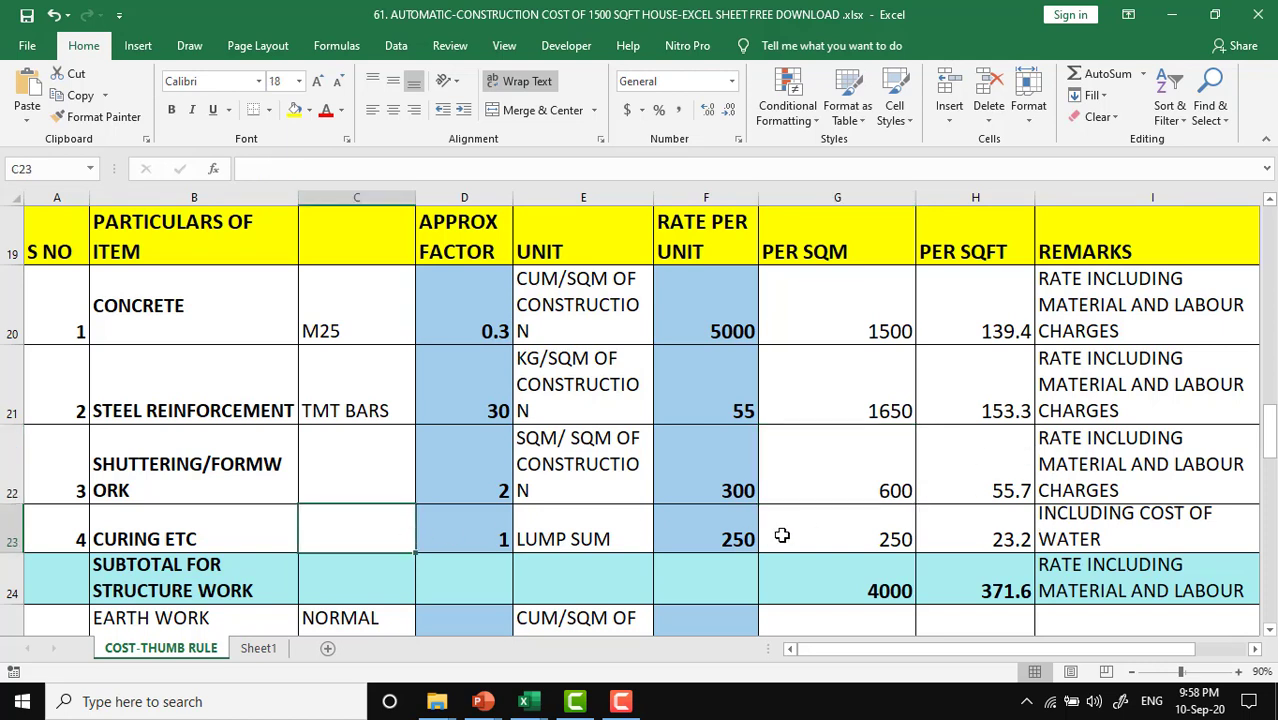
{"action": "left_click", "coordinate": [737, 537]}
{"action": "left_click", "coordinate": [862, 546]}
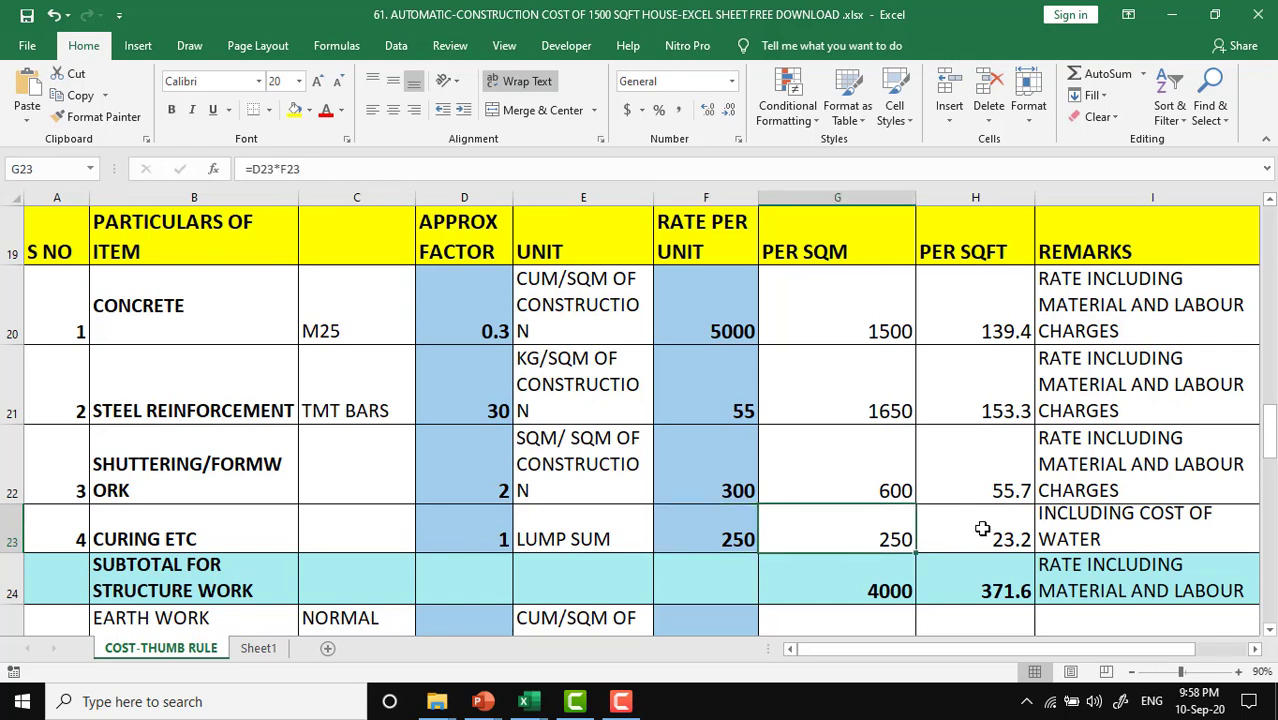
{"action": "left_click", "coordinate": [982, 529]}
{"action": "scroll", "coordinate": [982, 529], "scroll_direction": "down", "scroll_amount": 2}
{"action": "scroll", "coordinate": [982, 529], "scroll_direction": "down", "scroll_amount": 1}
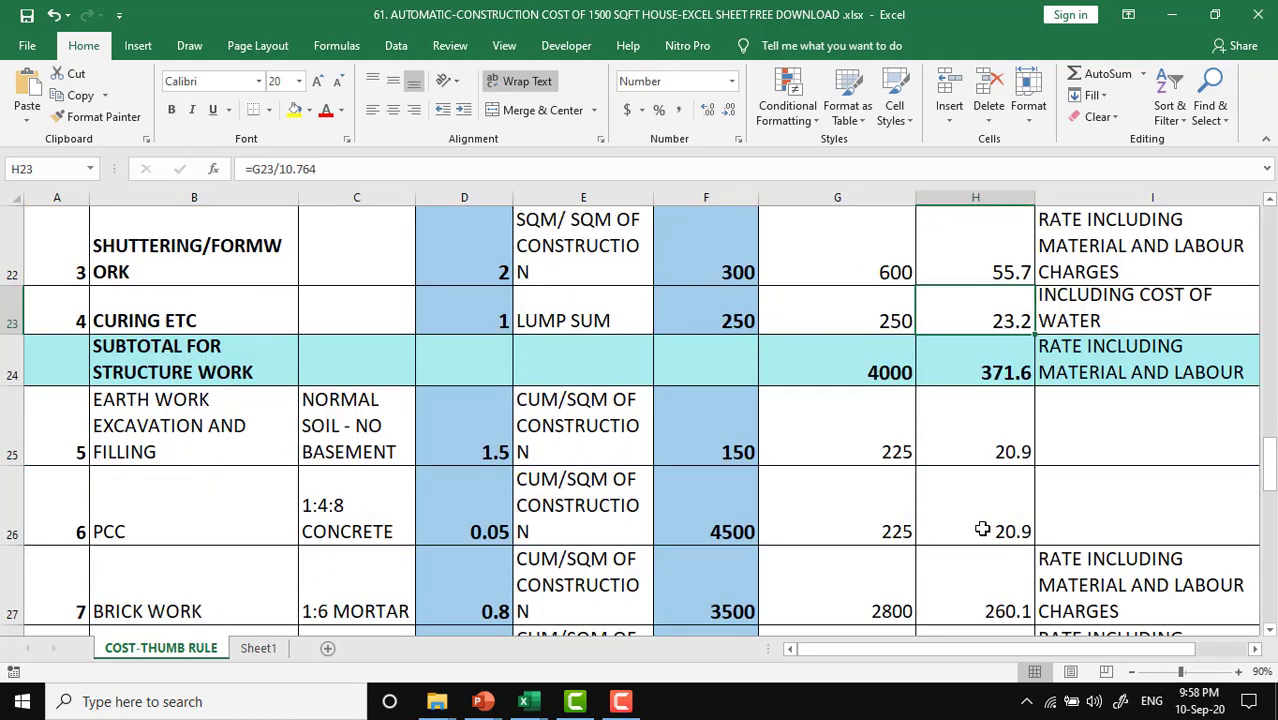
{"action": "left_click", "coordinate": [127, 357]}
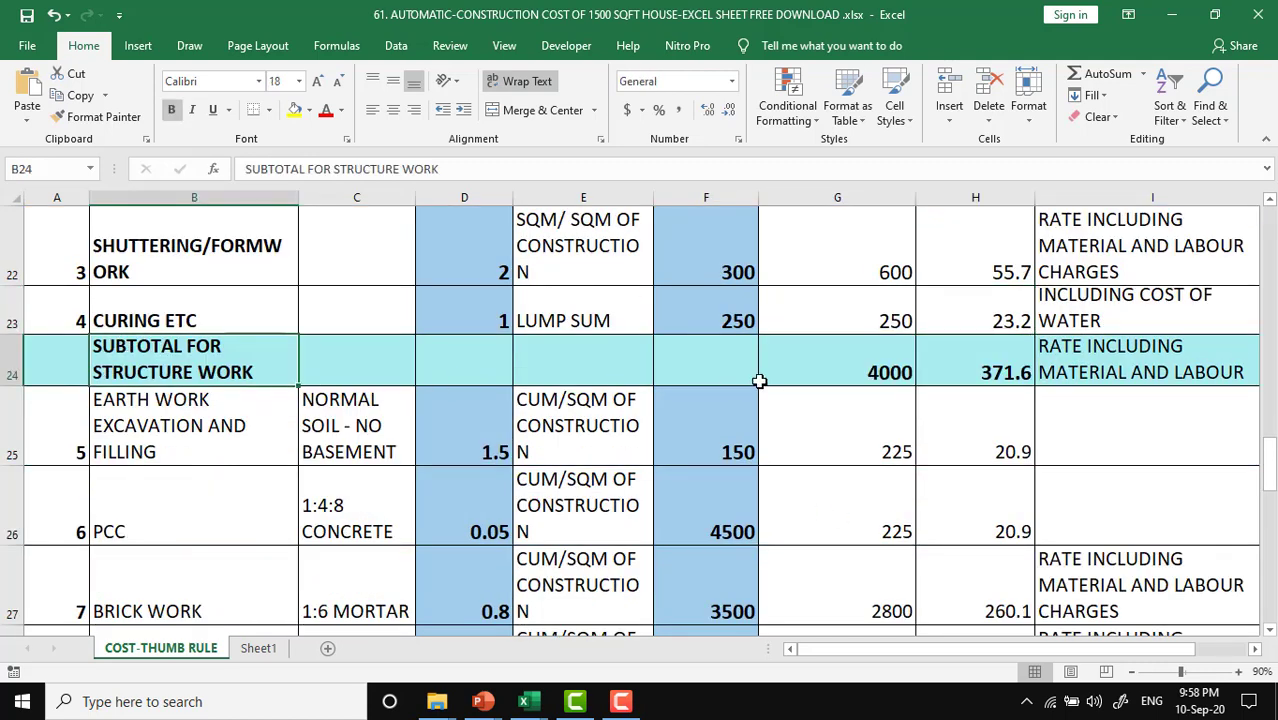
{"action": "left_click", "coordinate": [864, 367]}
{"action": "left_click", "coordinate": [977, 367]}
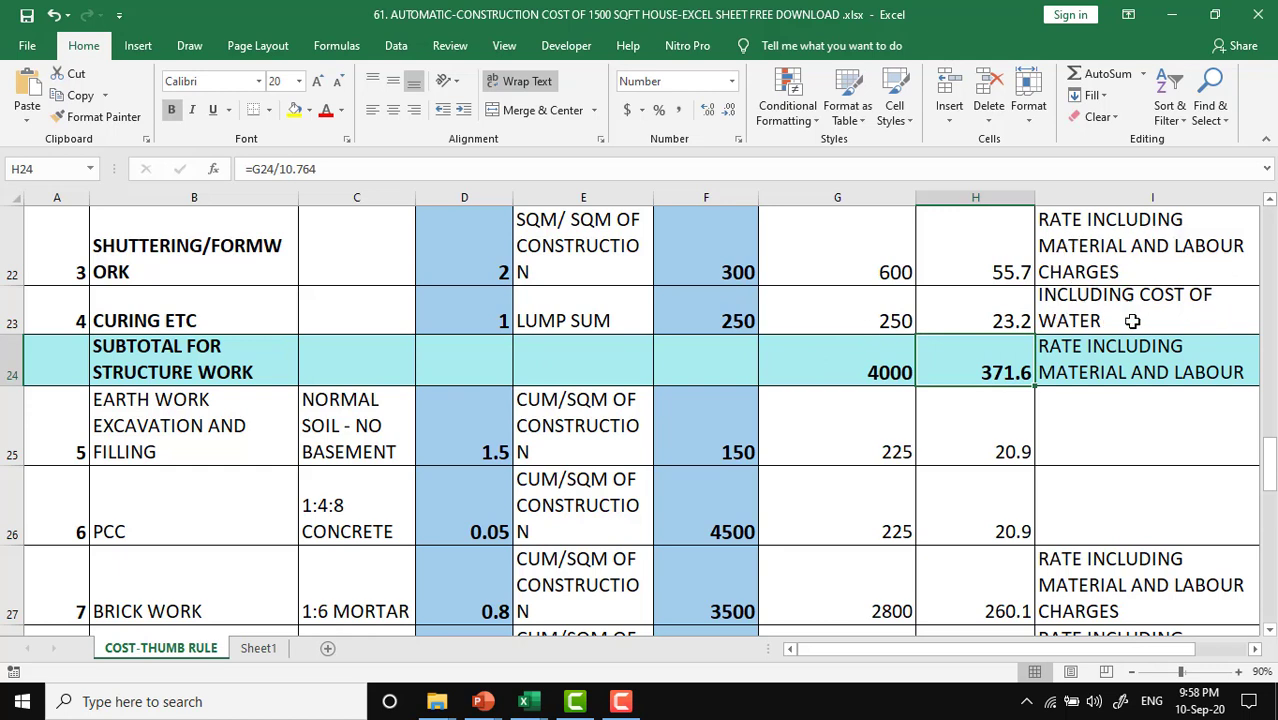
{"action": "left_click", "coordinate": [1113, 247]}
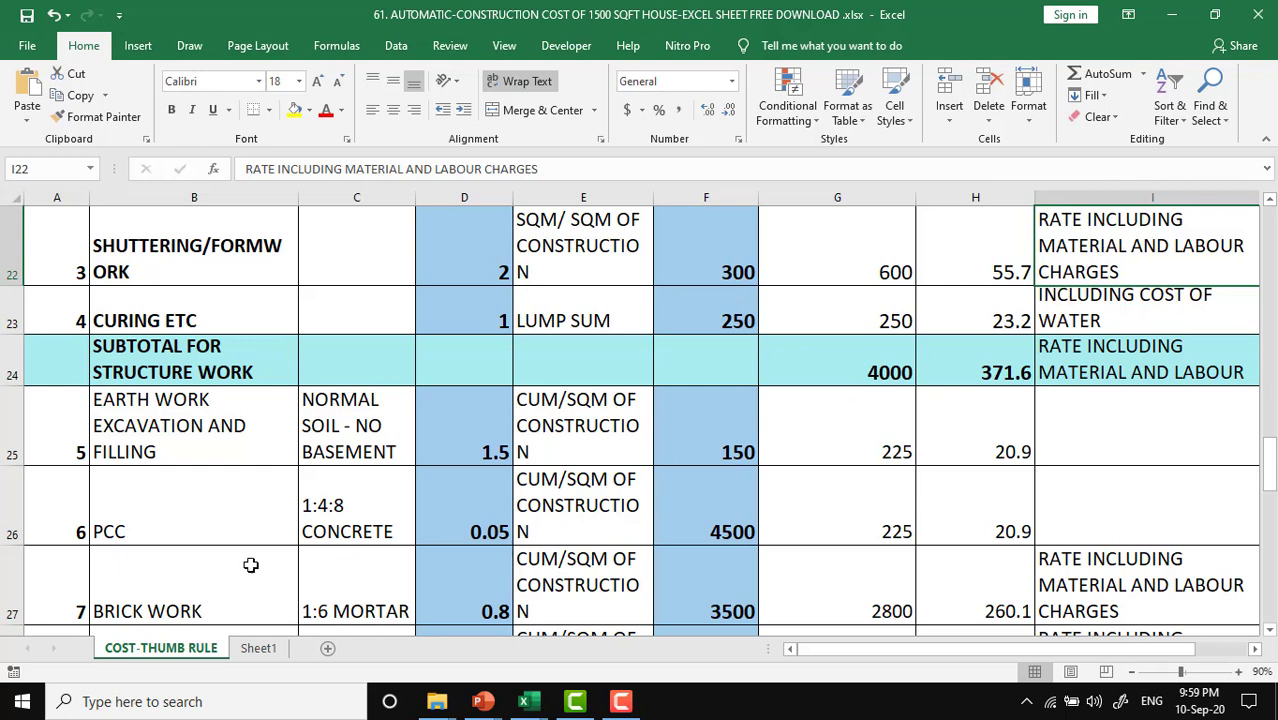
{"action": "left_click", "coordinate": [229, 439]}
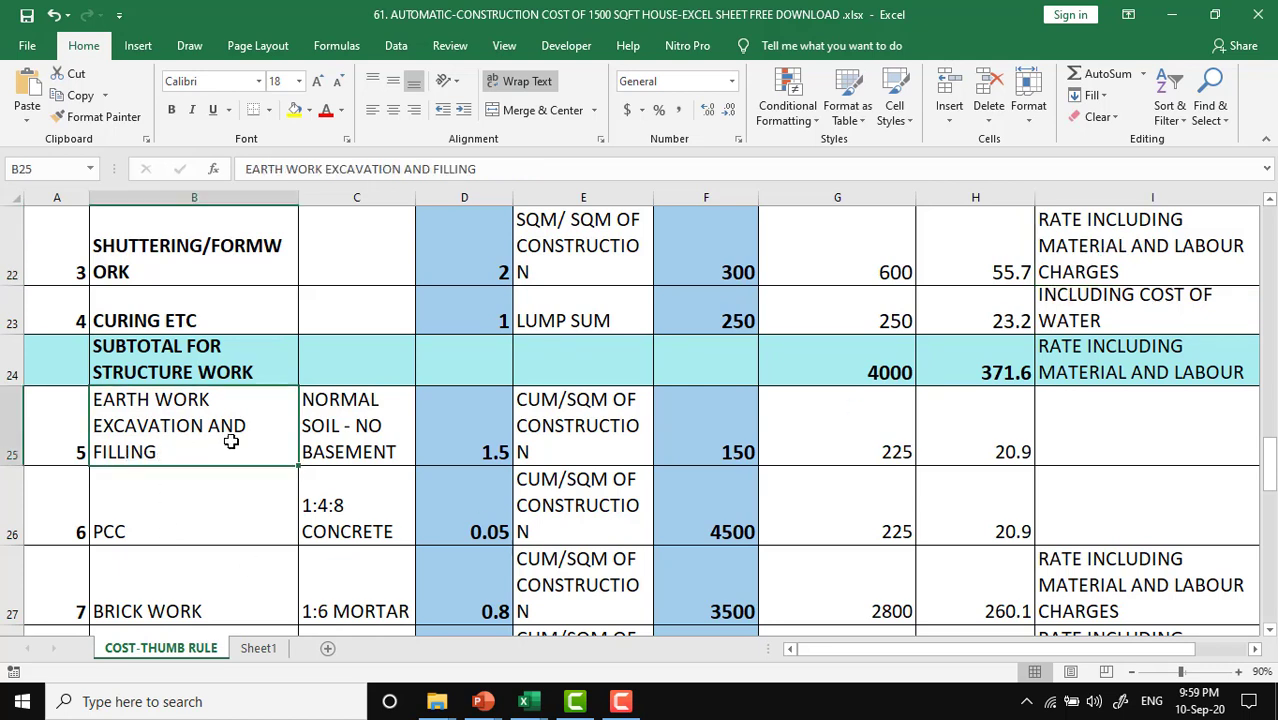
{"action": "left_click", "coordinate": [428, 423]}
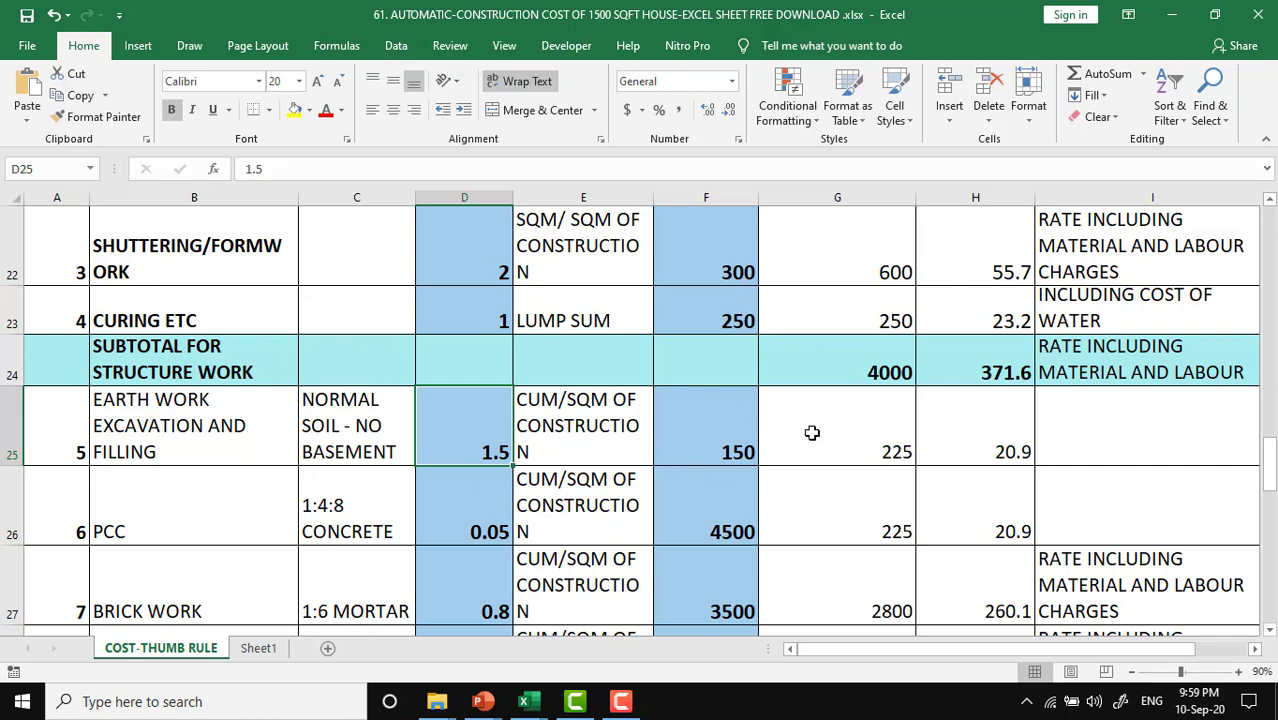
{"action": "left_click", "coordinate": [868, 426]}
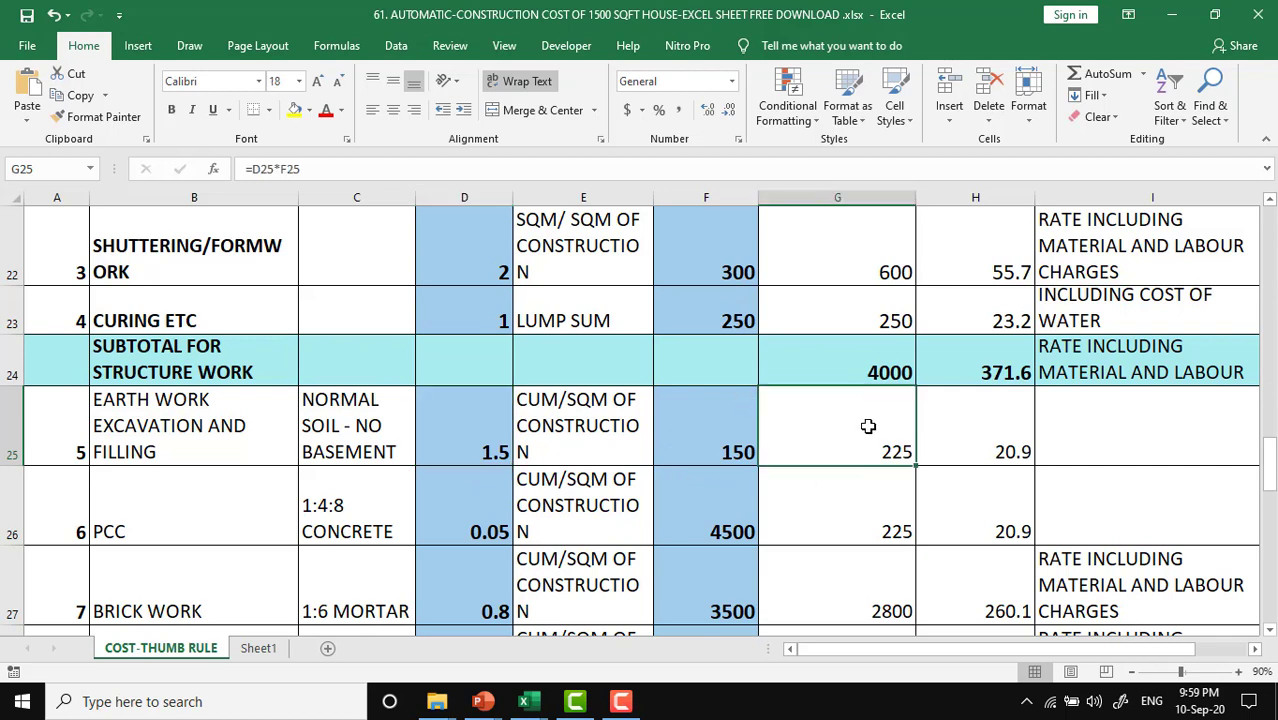
{"action": "left_click", "coordinate": [965, 435]}
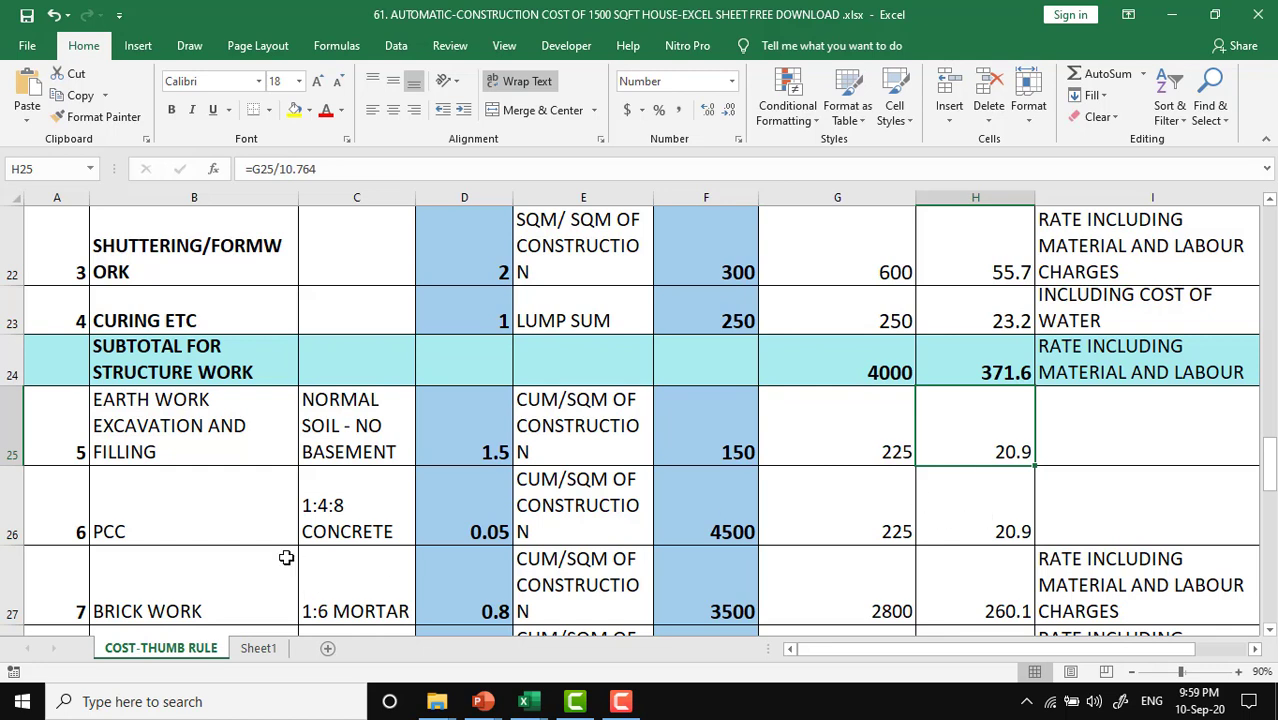
{"action": "left_click", "coordinate": [228, 528]}
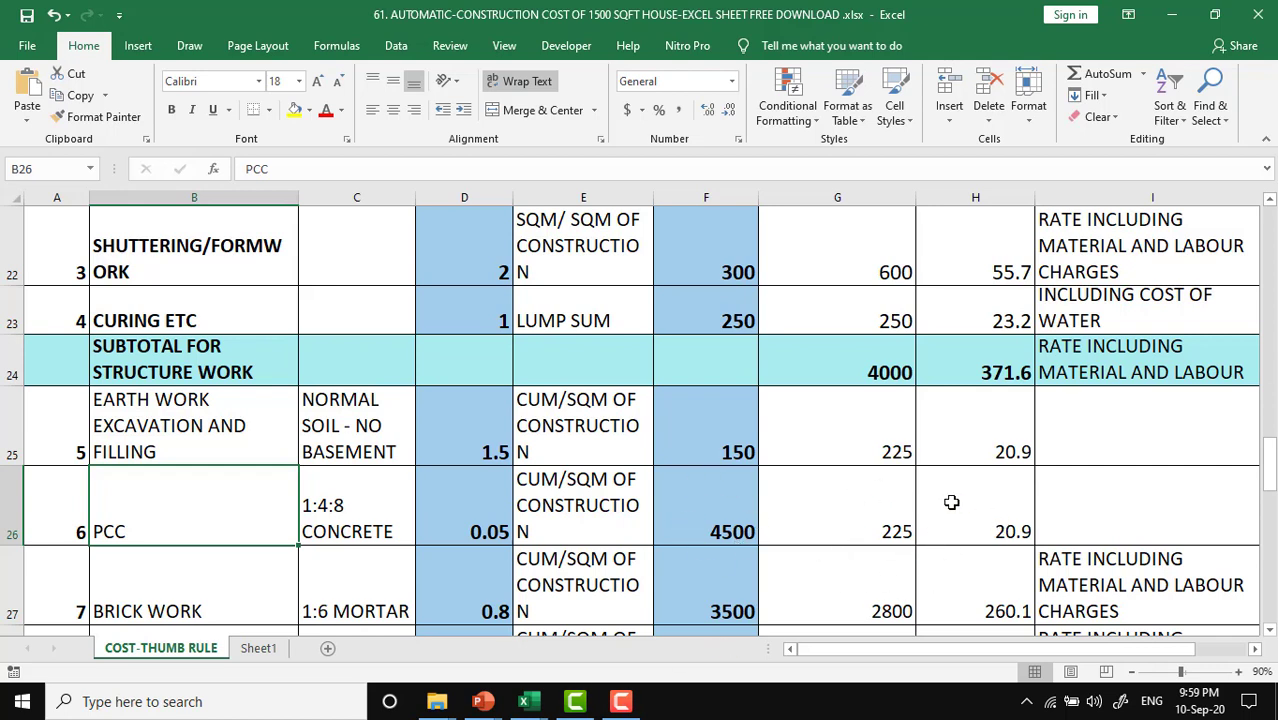
{"action": "scroll", "coordinate": [964, 534], "scroll_direction": "down", "scroll_amount": 1}
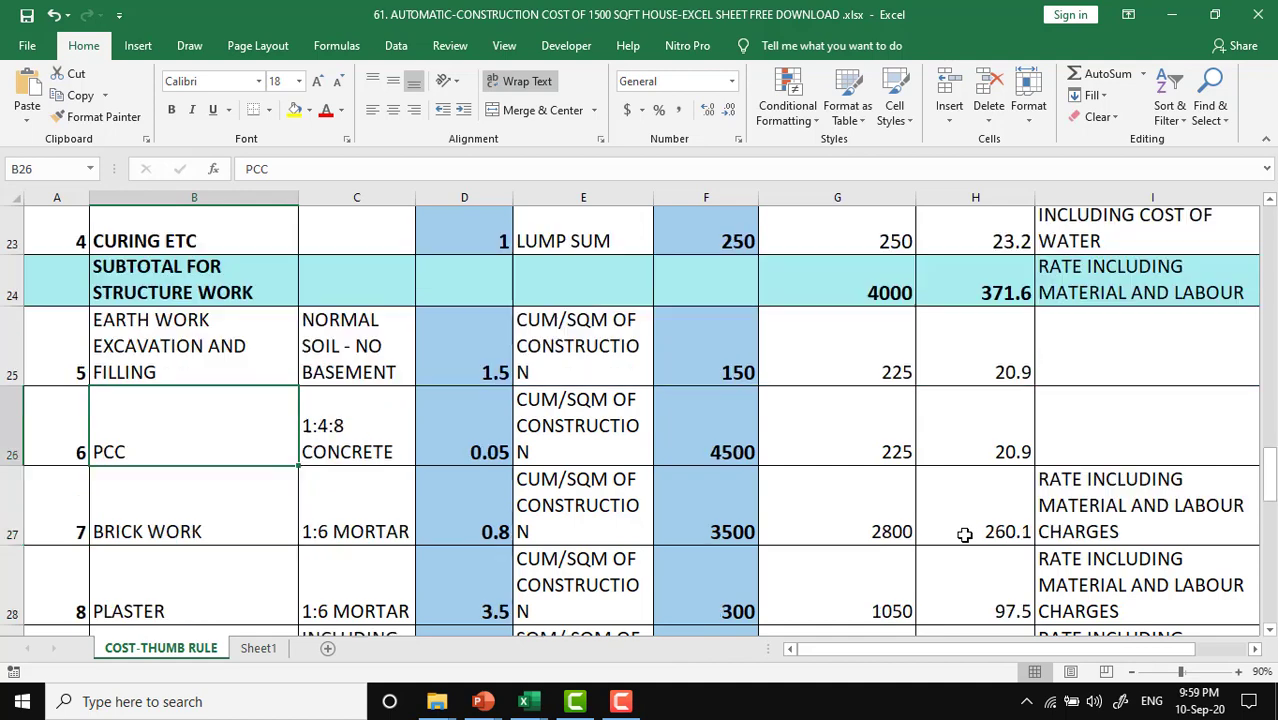
{"action": "scroll", "coordinate": [964, 534], "scroll_direction": "down", "scroll_amount": 1}
{"action": "scroll", "coordinate": [964, 535], "scroll_direction": "down", "scroll_amount": 1}
{"action": "scroll", "coordinate": [964, 534], "scroll_direction": "down", "scroll_amount": 1}
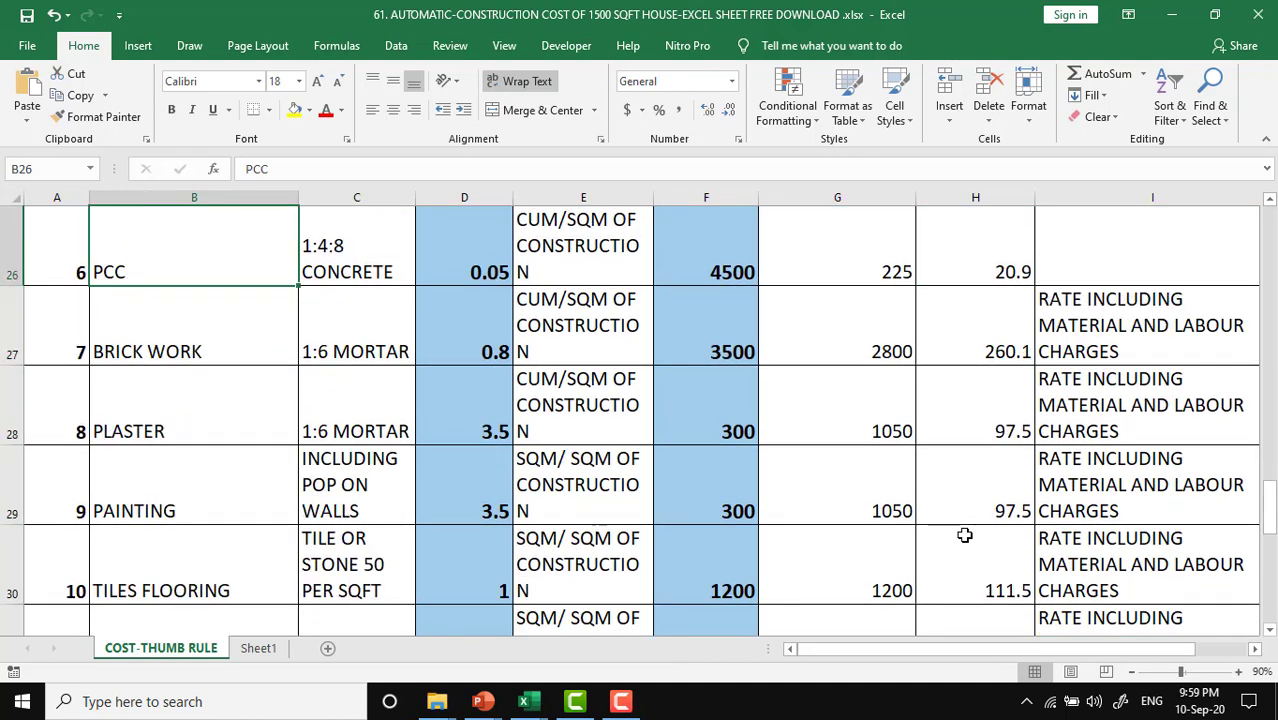
{"action": "scroll", "coordinate": [964, 534], "scroll_direction": "down", "scroll_amount": 1}
{"action": "left_click", "coordinate": [189, 261]}
{"action": "left_click", "coordinate": [405, 237]}
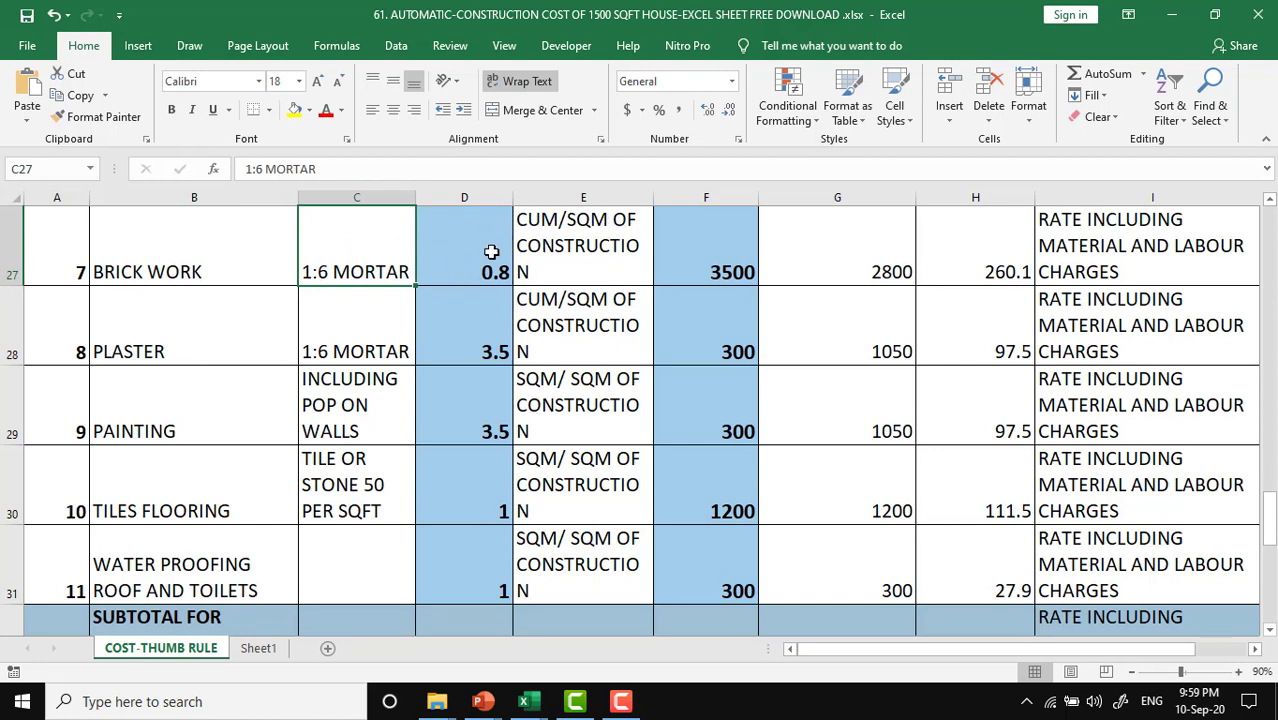
{"action": "left_click", "coordinate": [706, 247]}
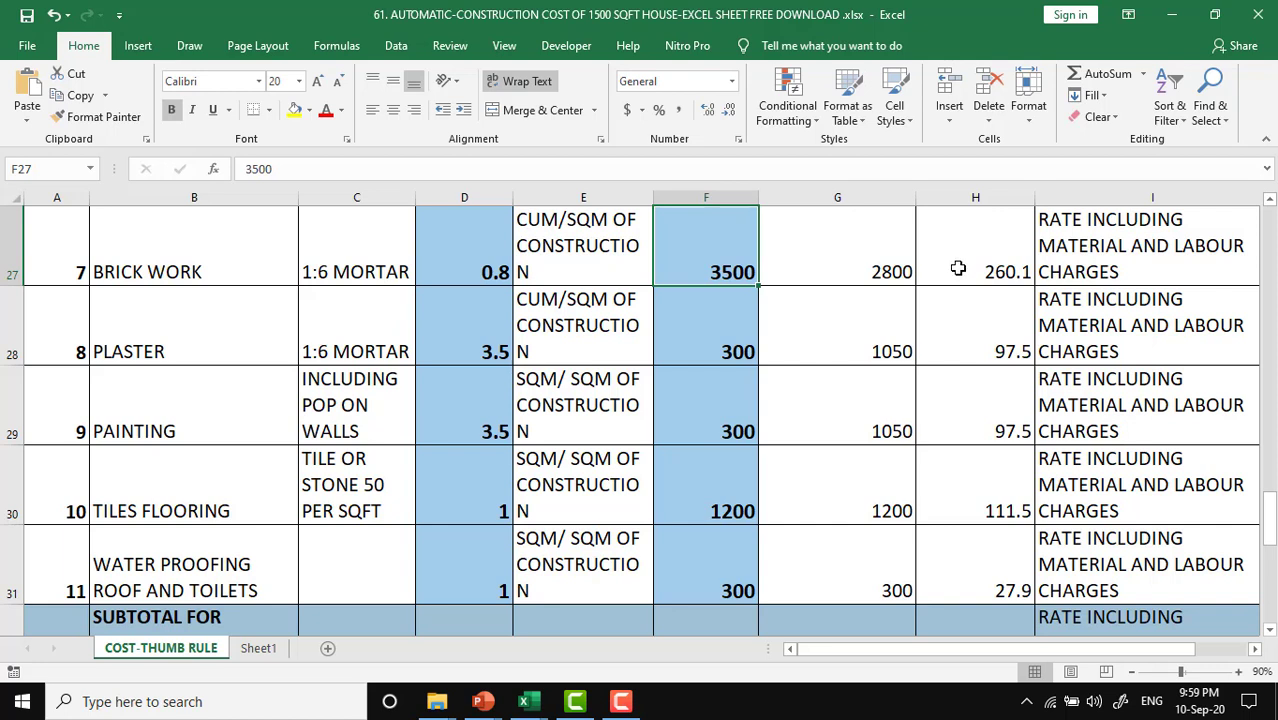
{"action": "left_click", "coordinate": [238, 272]}
{"action": "left_click", "coordinate": [202, 316]}
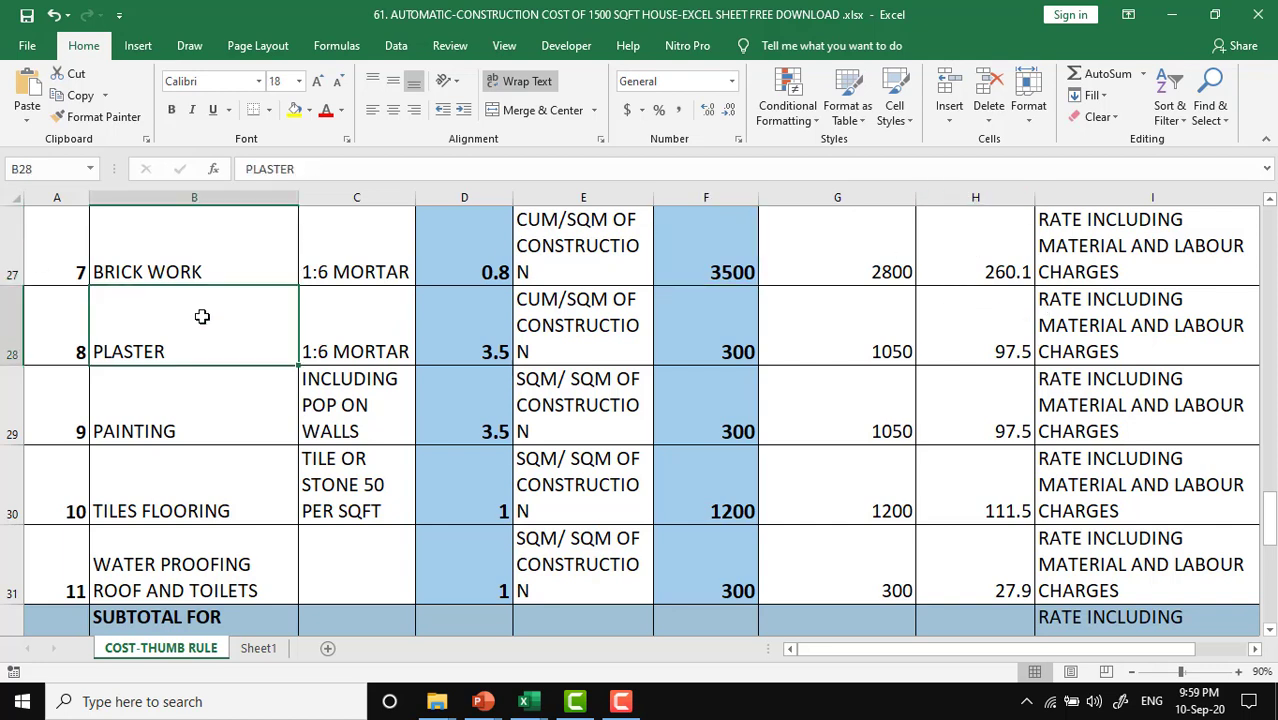
{"action": "left_click", "coordinate": [871, 339]}
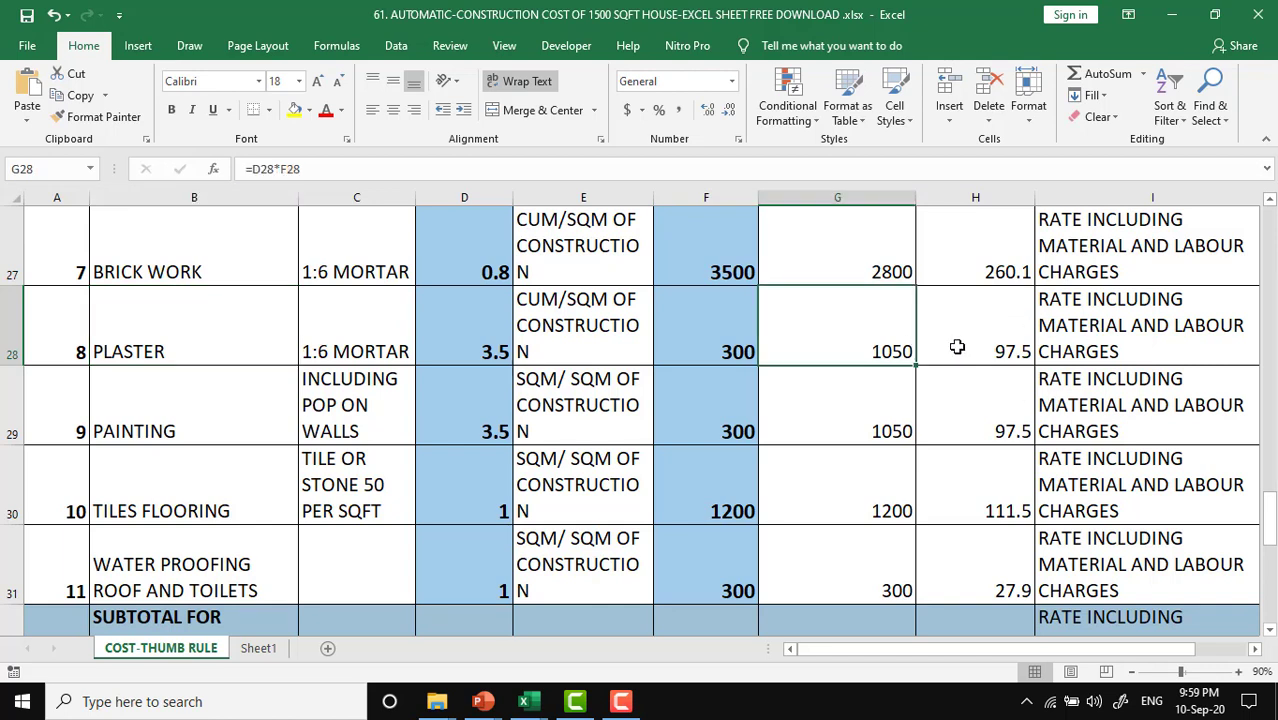
{"action": "left_click", "coordinate": [198, 412]}
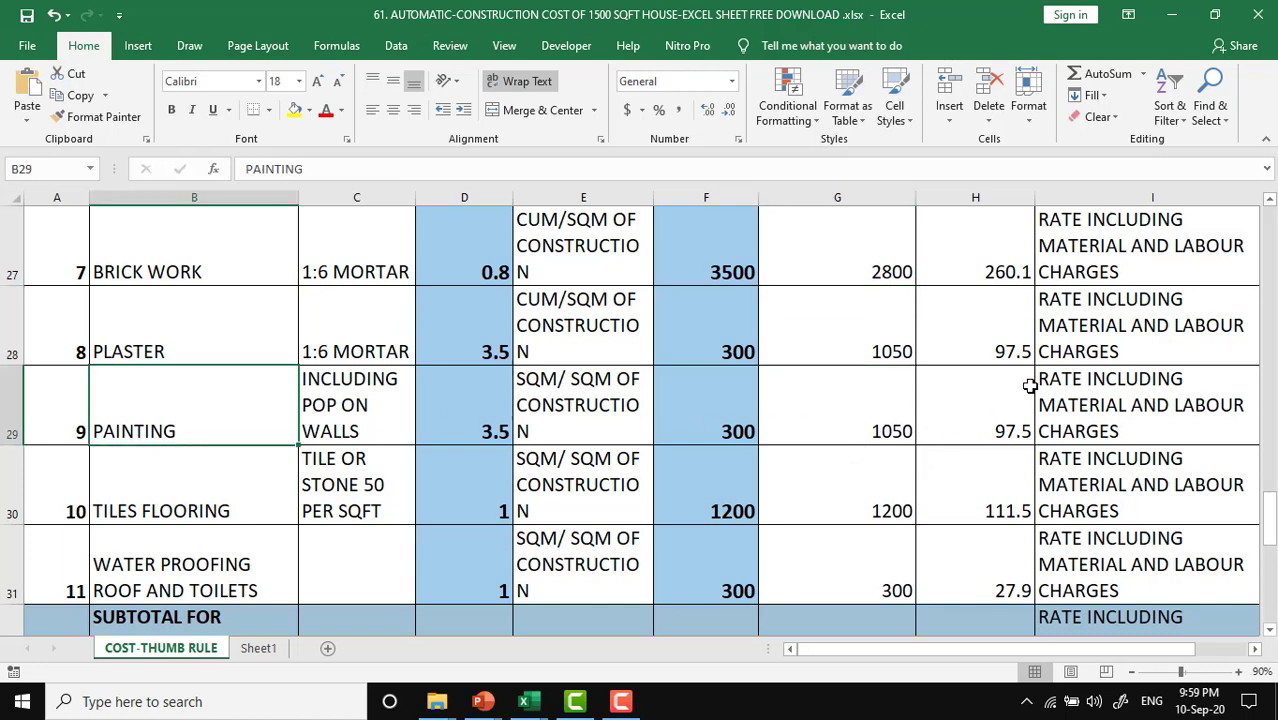
{"action": "left_click", "coordinate": [993, 425]}
{"action": "left_click", "coordinate": [170, 511]}
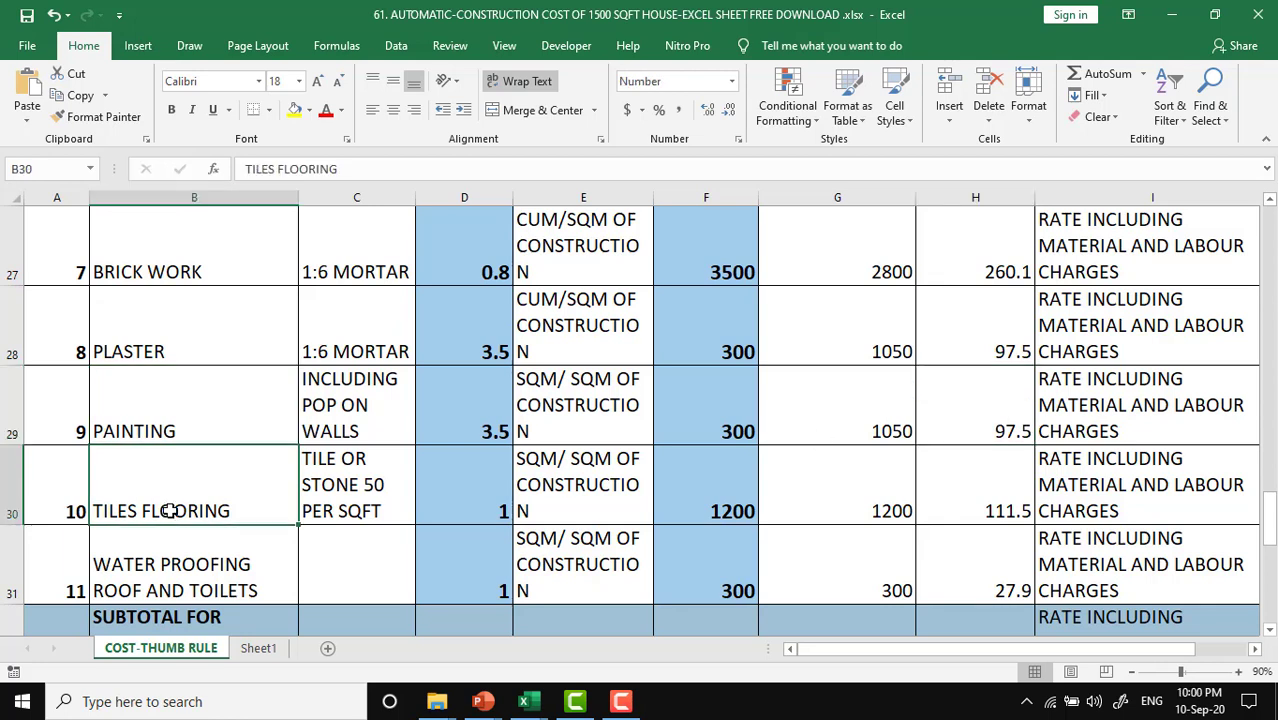
{"action": "left_click", "coordinate": [342, 480]}
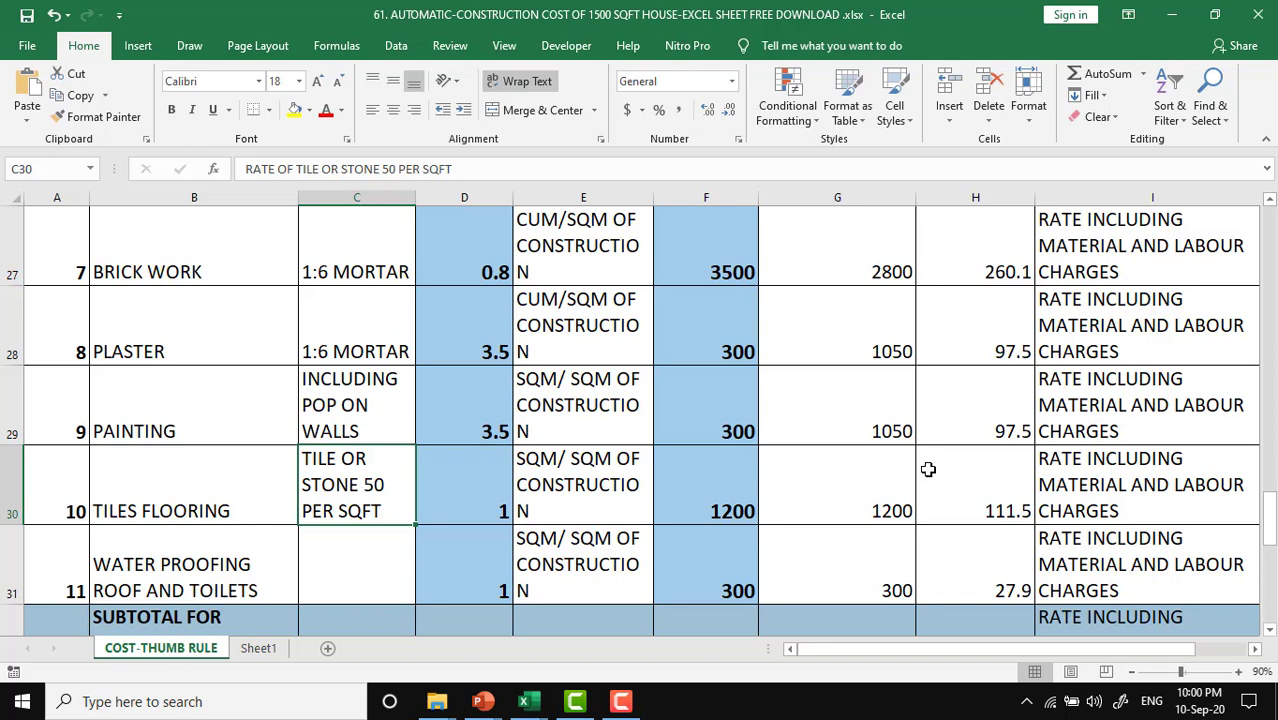
{"action": "left_click", "coordinate": [833, 486]}
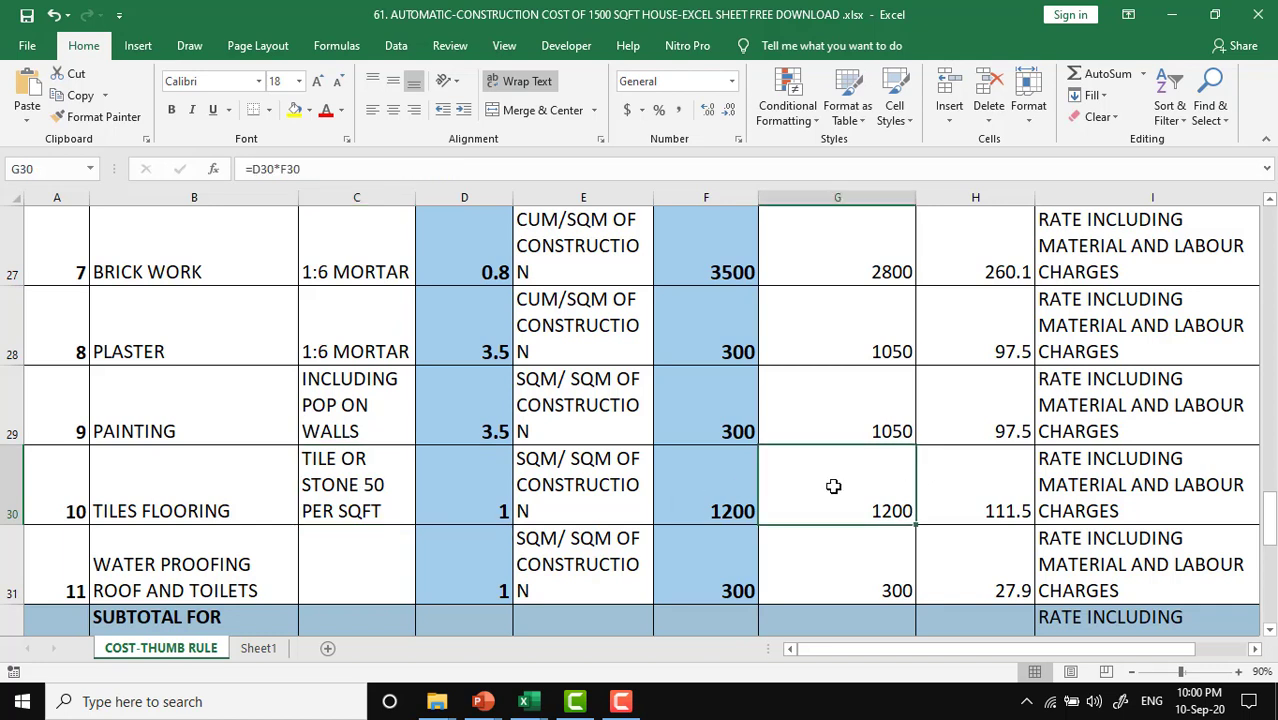
{"action": "left_click", "coordinate": [960, 478]}
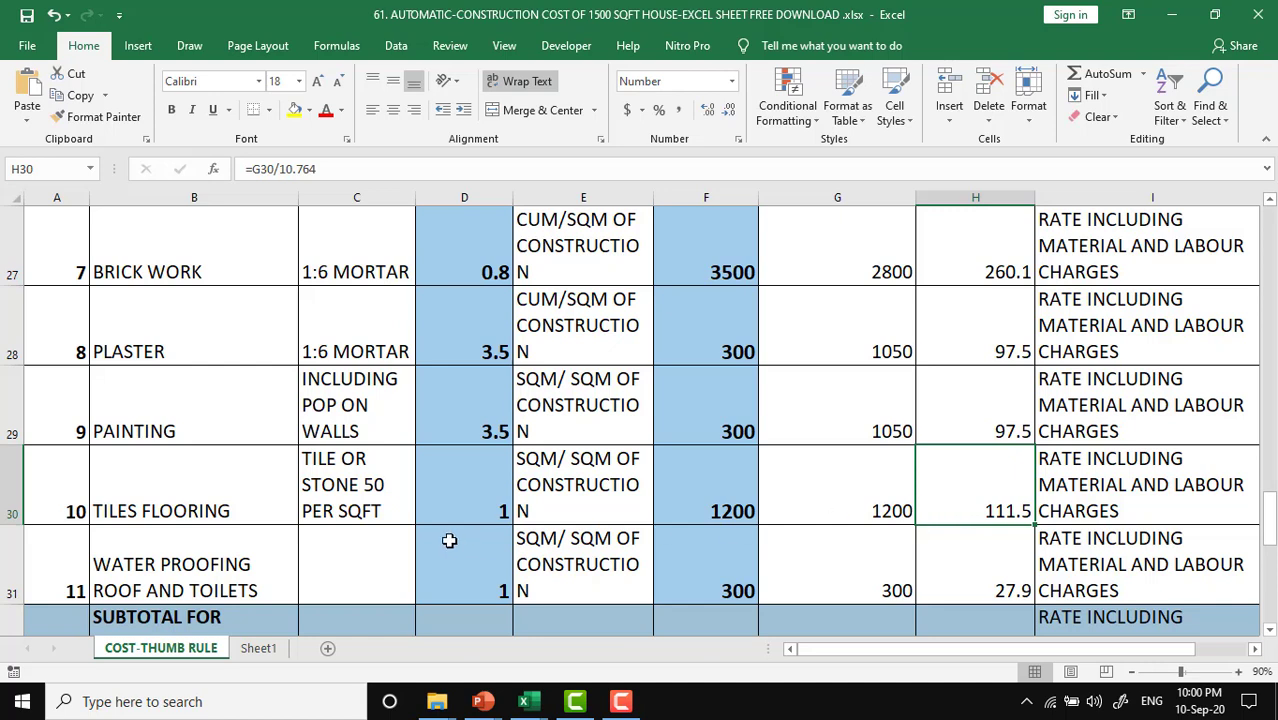
{"action": "left_click", "coordinate": [362, 540]}
{"action": "scroll", "coordinate": [362, 540], "scroll_direction": "down", "scroll_amount": 2}
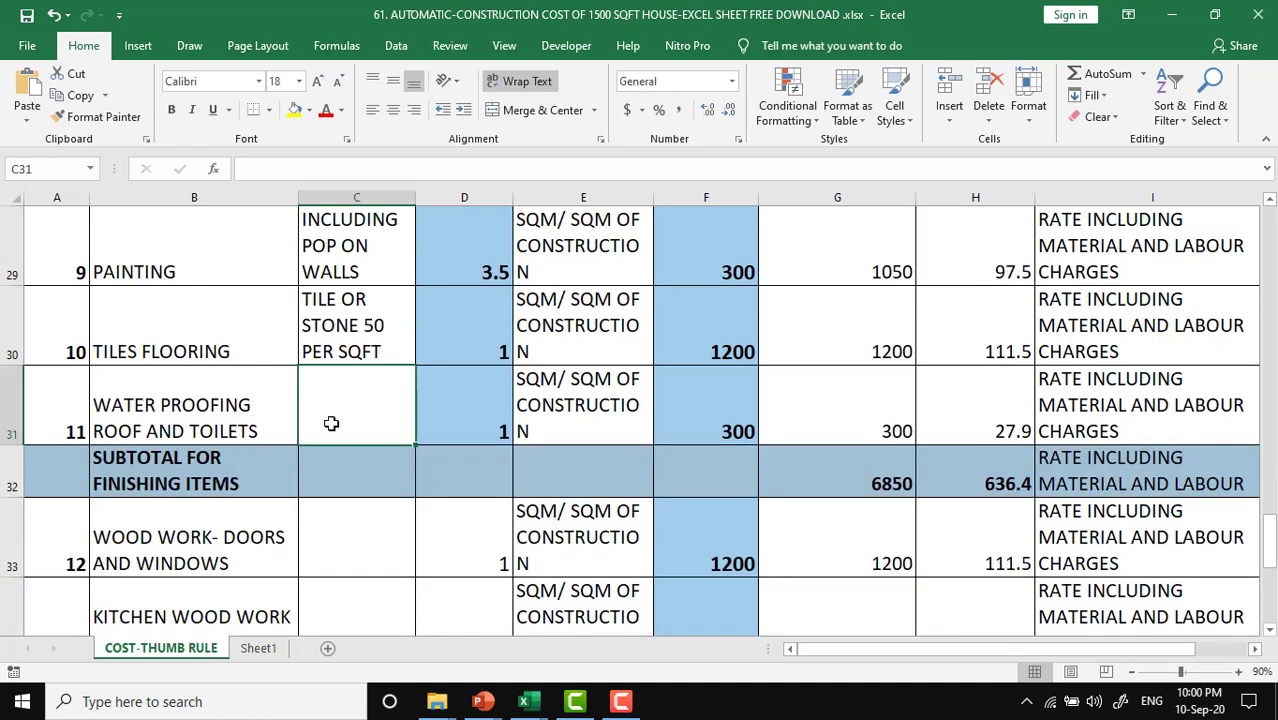
{"action": "left_click", "coordinate": [481, 402]}
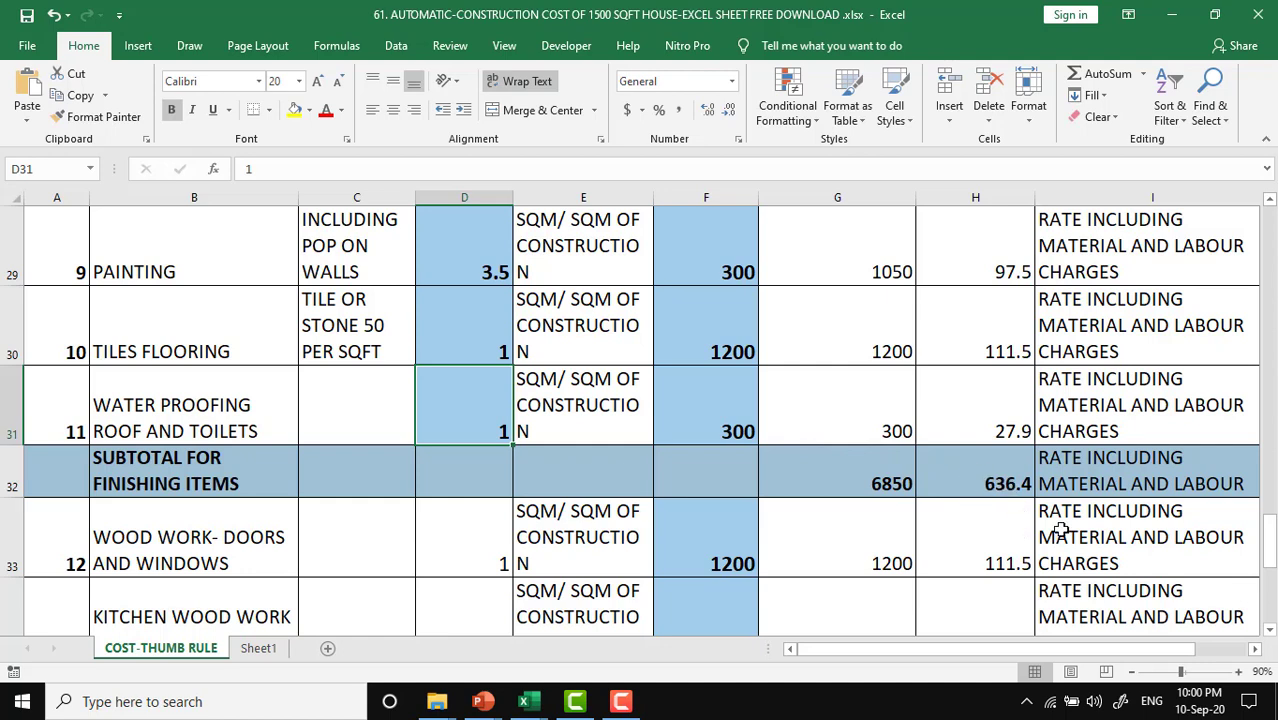
{"action": "scroll", "coordinate": [316, 535], "scroll_direction": "down", "scroll_amount": 2}
{"action": "scroll", "coordinate": [316, 535], "scroll_direction": "down", "scroll_amount": 1}
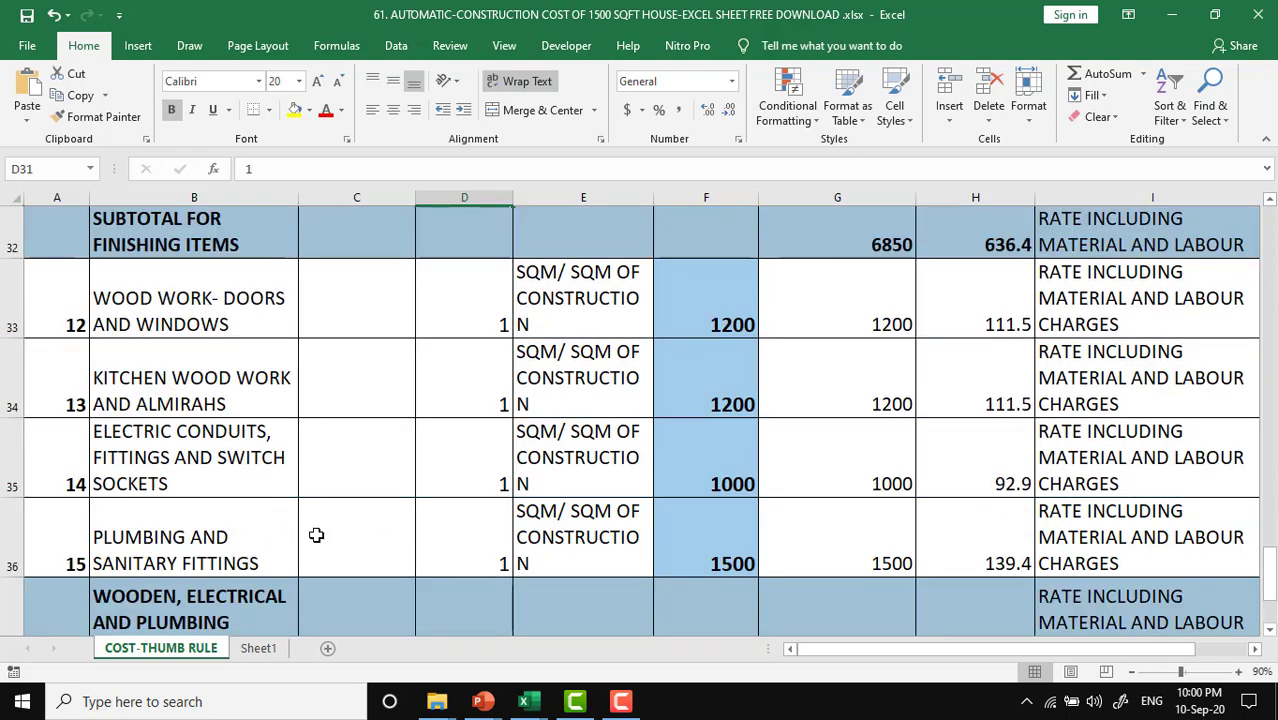
{"action": "left_click", "coordinate": [124, 304]}
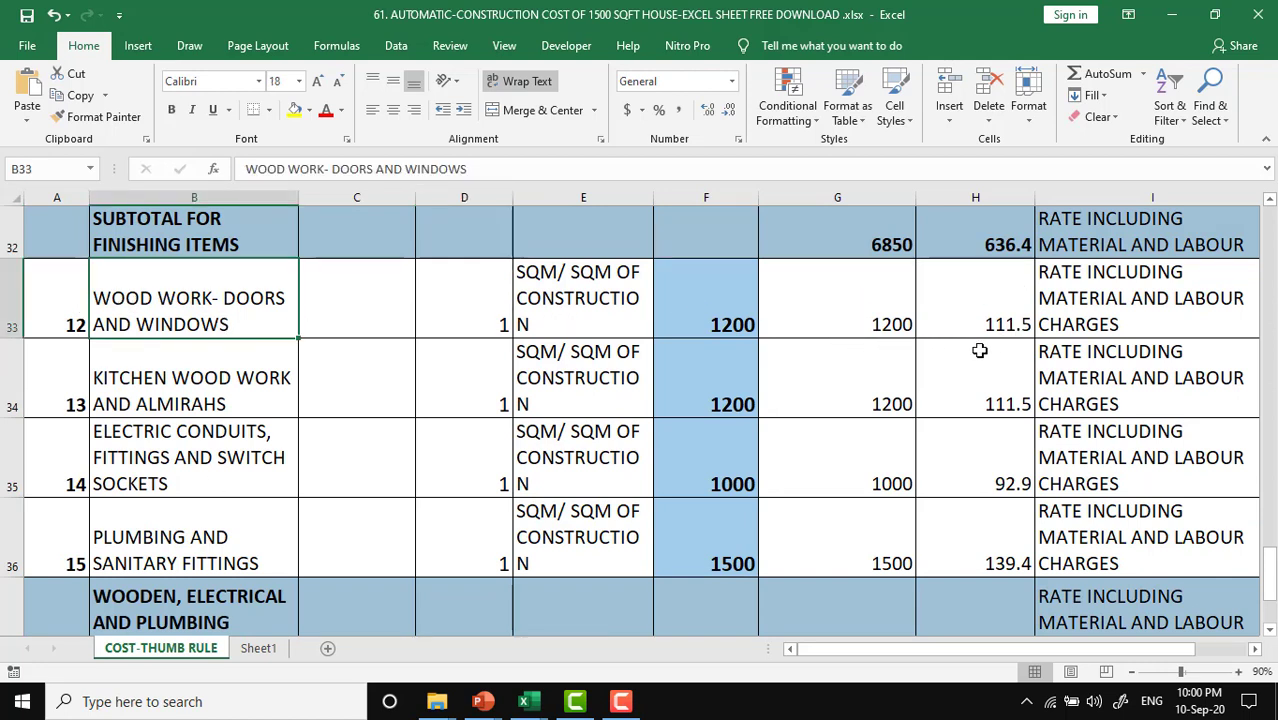
{"action": "left_click", "coordinate": [143, 385]}
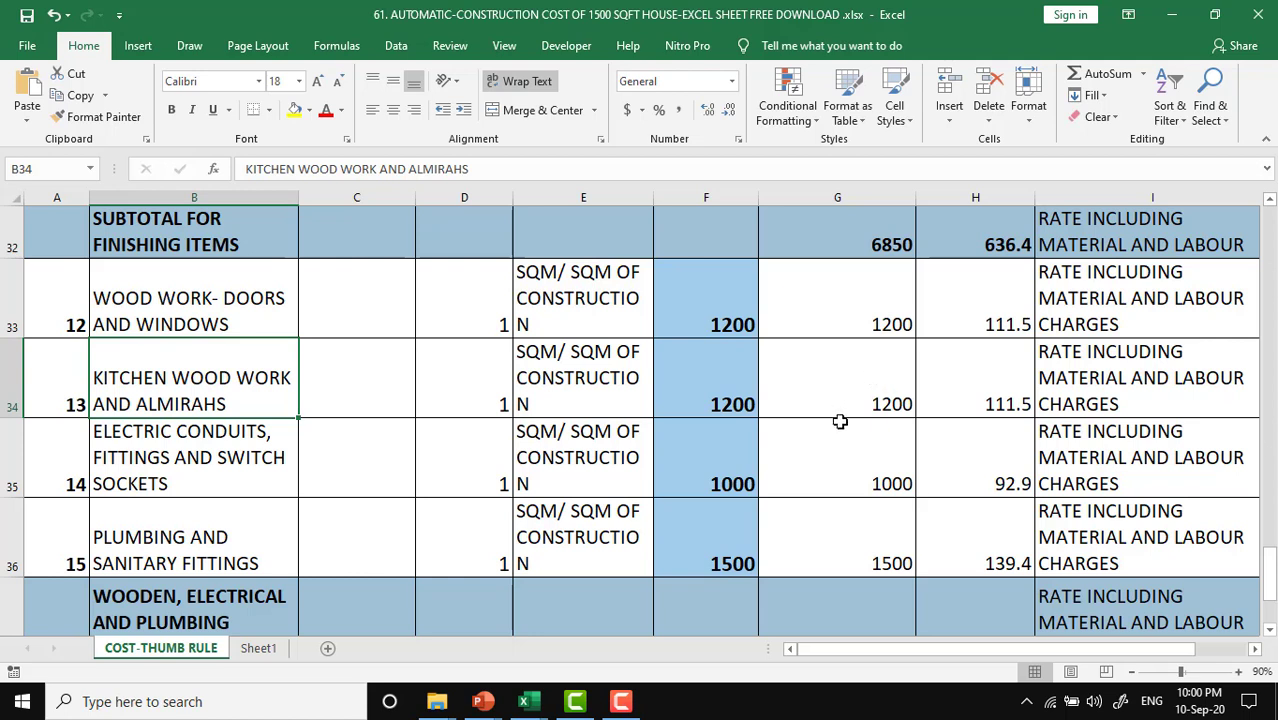
{"action": "left_click", "coordinate": [962, 396]}
{"action": "left_click", "coordinate": [207, 459]}
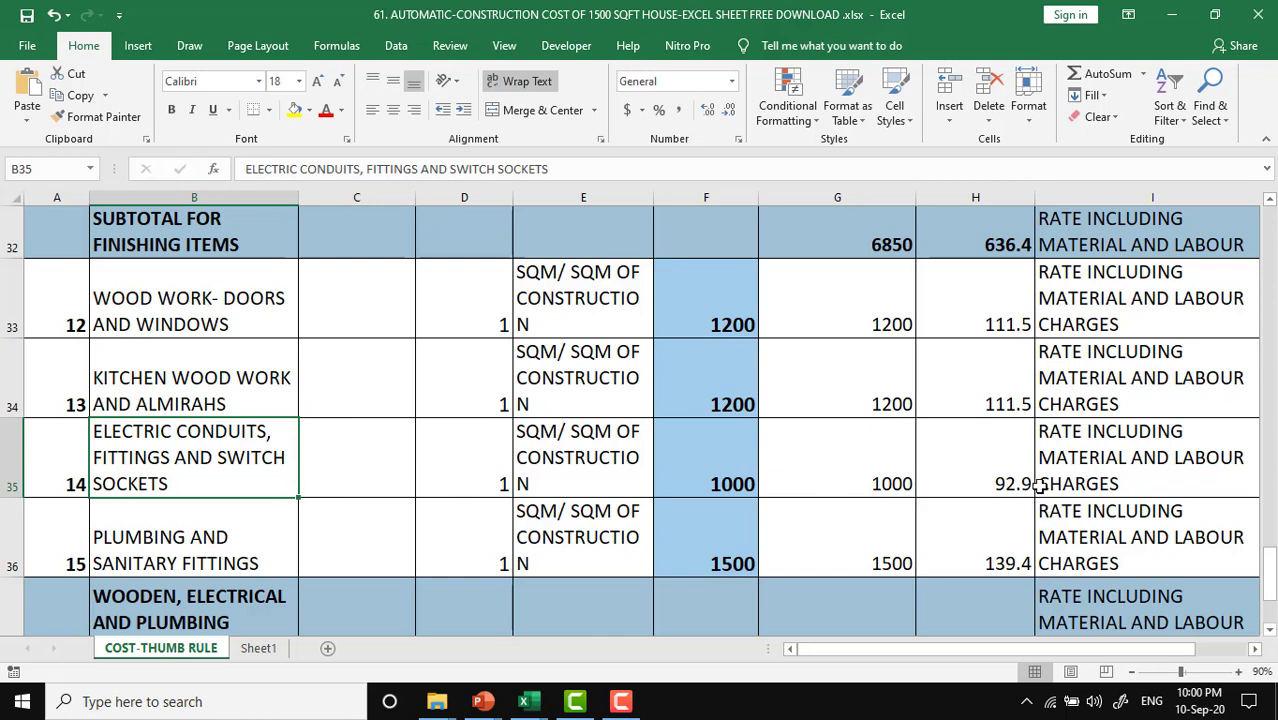
{"action": "left_click", "coordinate": [173, 538]}
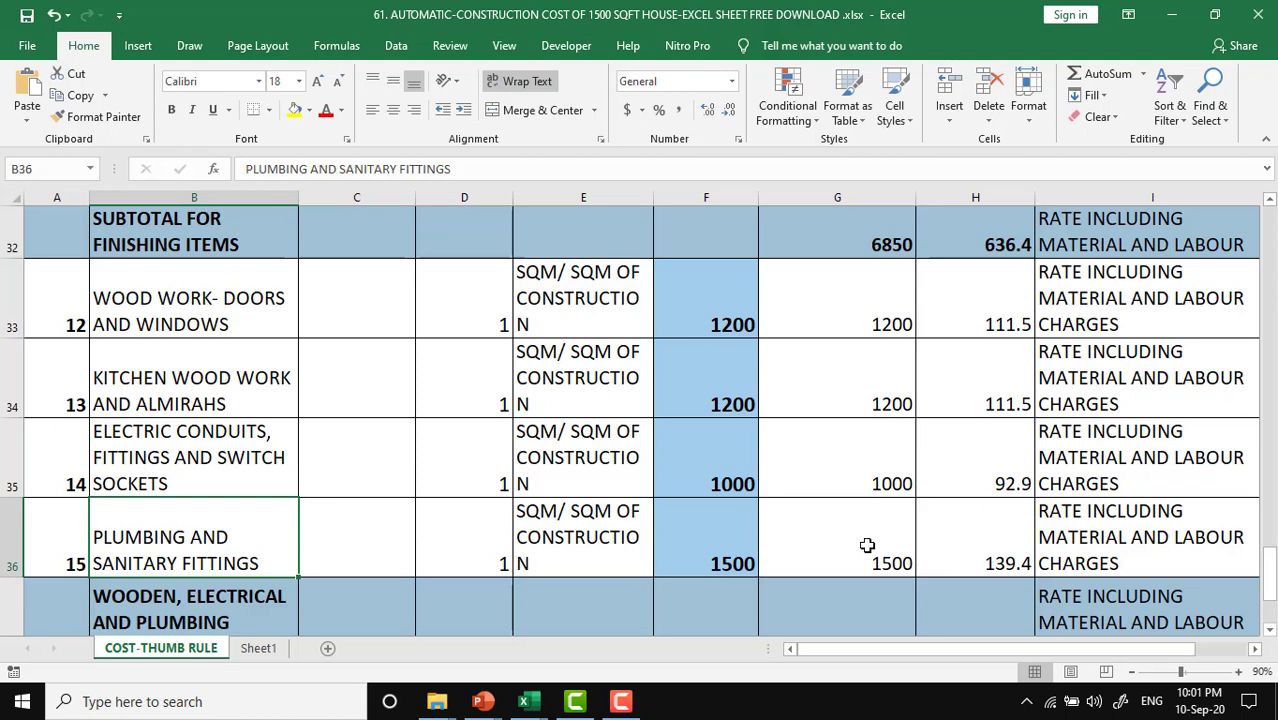
{"action": "scroll", "coordinate": [917, 527], "scroll_direction": "down", "scroll_amount": 1}
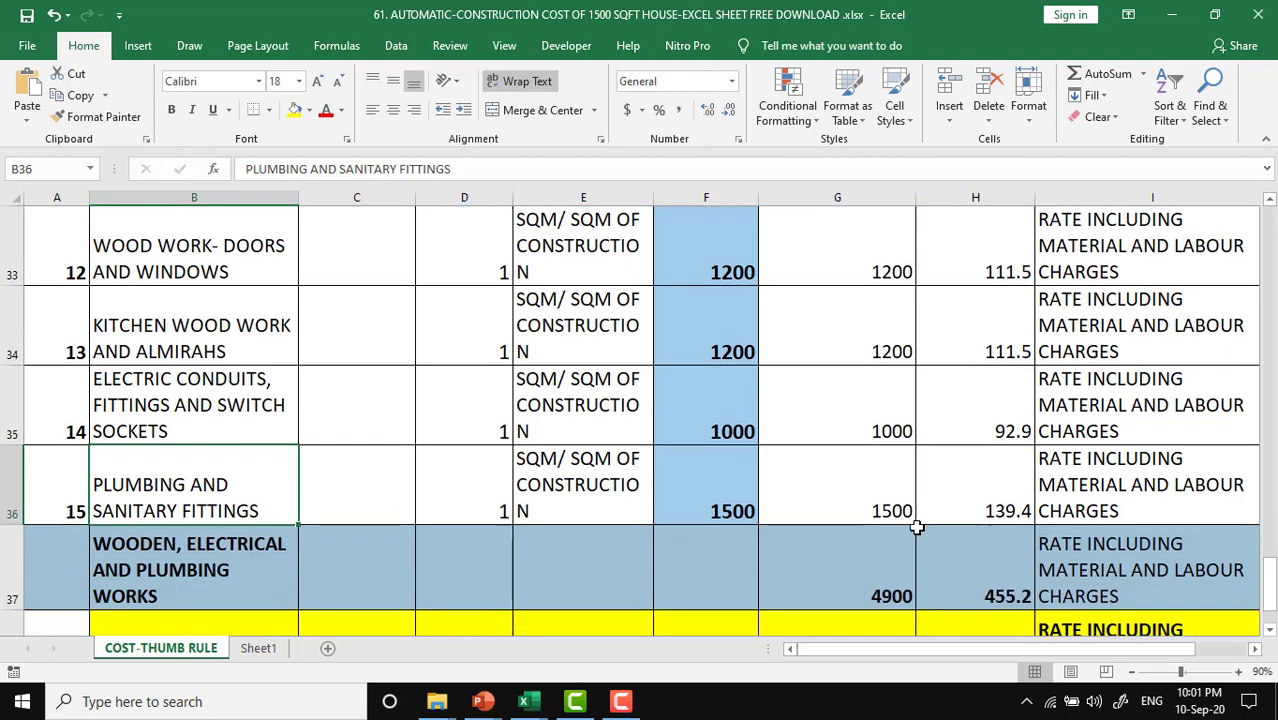
{"action": "scroll", "coordinate": [917, 527], "scroll_direction": "down", "scroll_amount": 1}
{"action": "scroll", "coordinate": [917, 527], "scroll_direction": "down", "scroll_amount": 2}
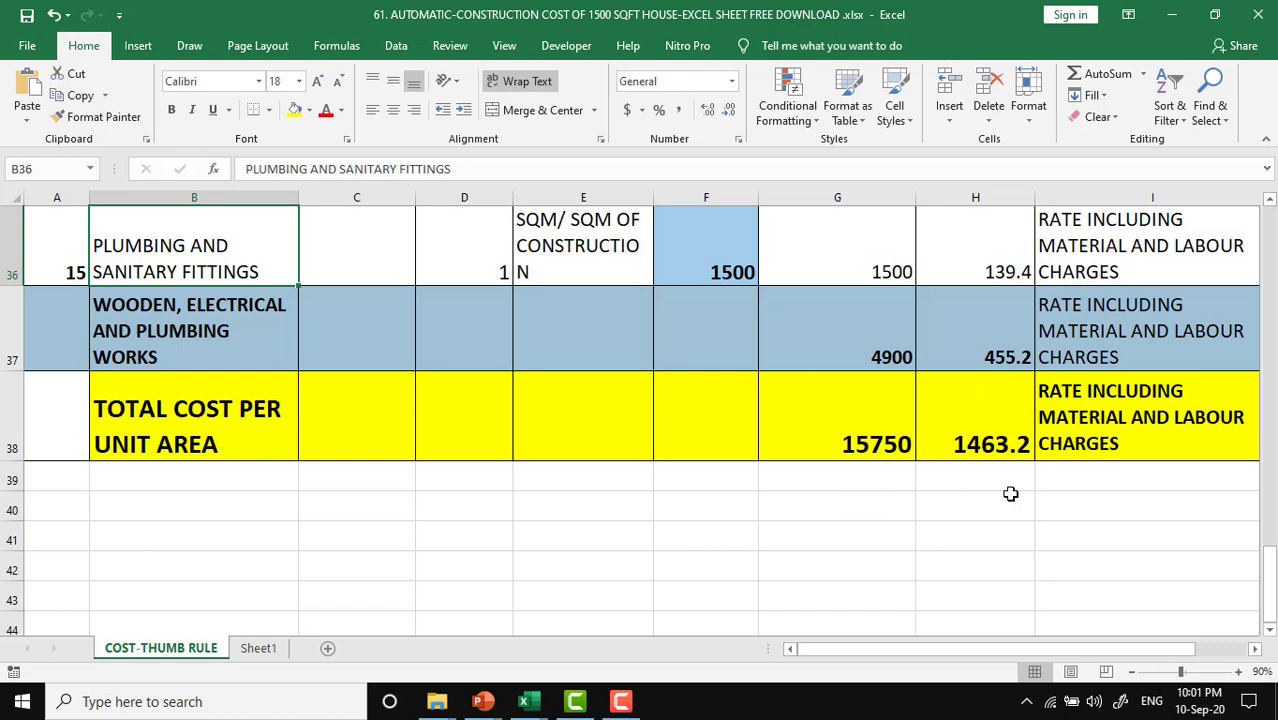
{"action": "left_click", "coordinate": [1147, 417]}
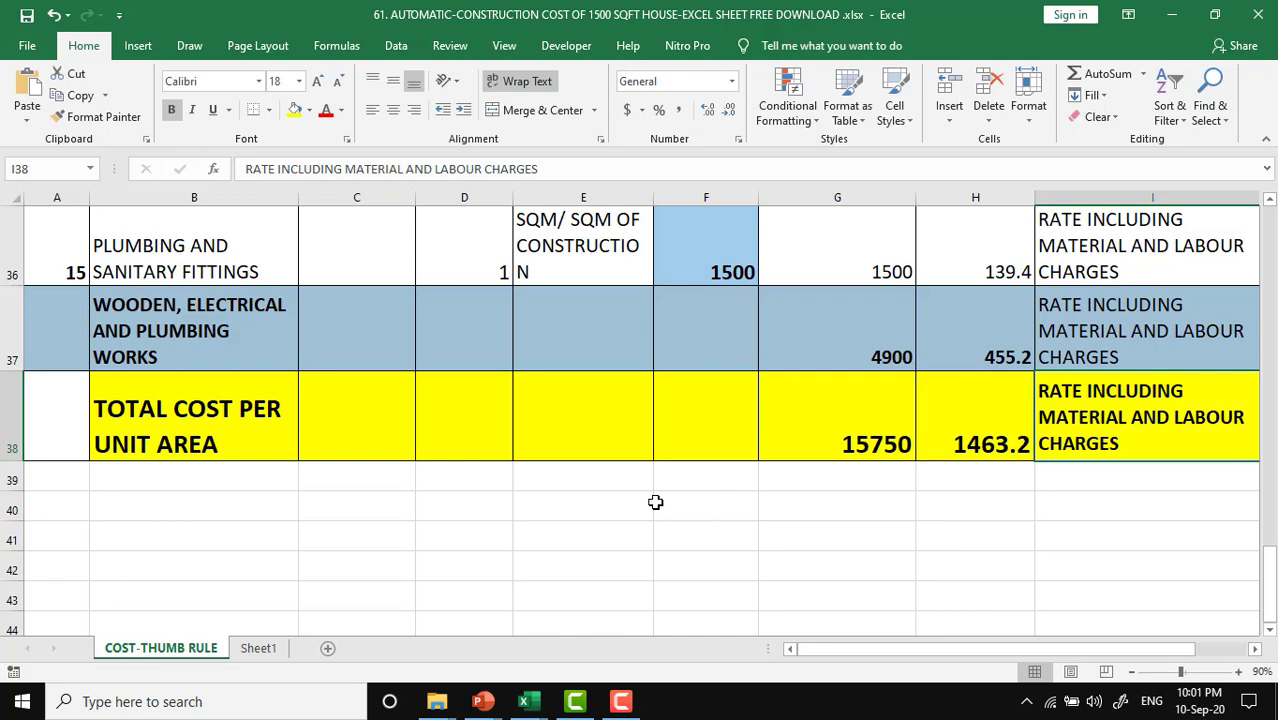
{"action": "scroll", "coordinate": [655, 502], "scroll_direction": "up", "scroll_amount": 1}
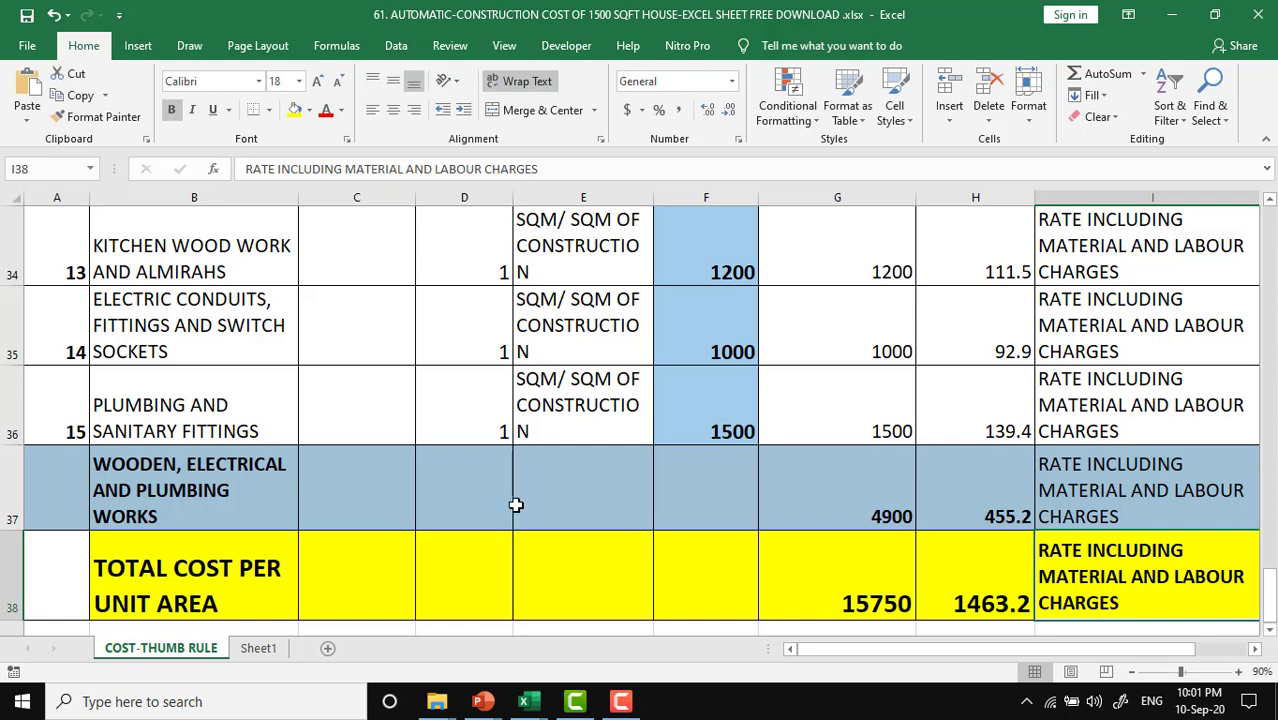
- Scroll to the top of the COST-THUMB RULE sheet to review the INPUT area and CONSTRUCTION COST SUMMARY
{"action": "scroll", "coordinate": [516, 505], "scroll_direction": "up", "scroll_amount": 1}
{"action": "scroll", "coordinate": [516, 505], "scroll_direction": "up", "scroll_amount": 1}
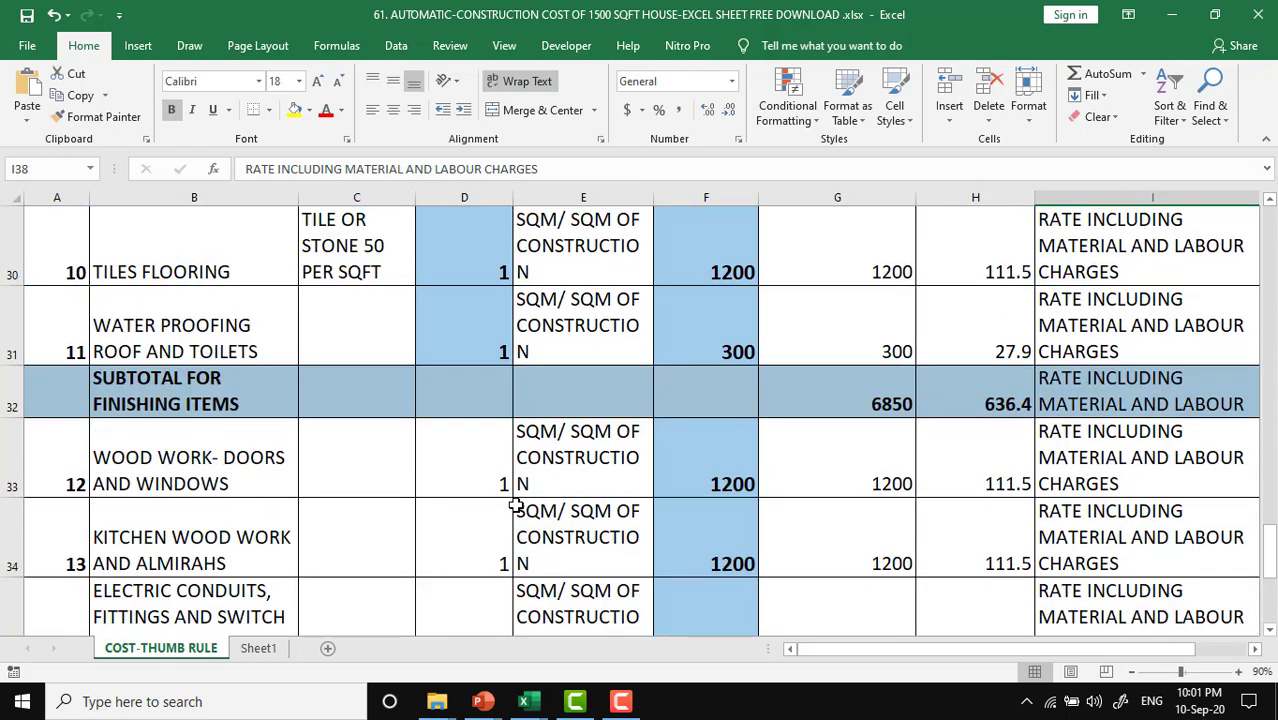
{"action": "scroll", "coordinate": [516, 505], "scroll_direction": "up", "scroll_amount": 1}
{"action": "scroll", "coordinate": [516, 505], "scroll_direction": "up", "scroll_amount": 2}
{"action": "scroll", "coordinate": [516, 505], "scroll_direction": "up", "scroll_amount": 1}
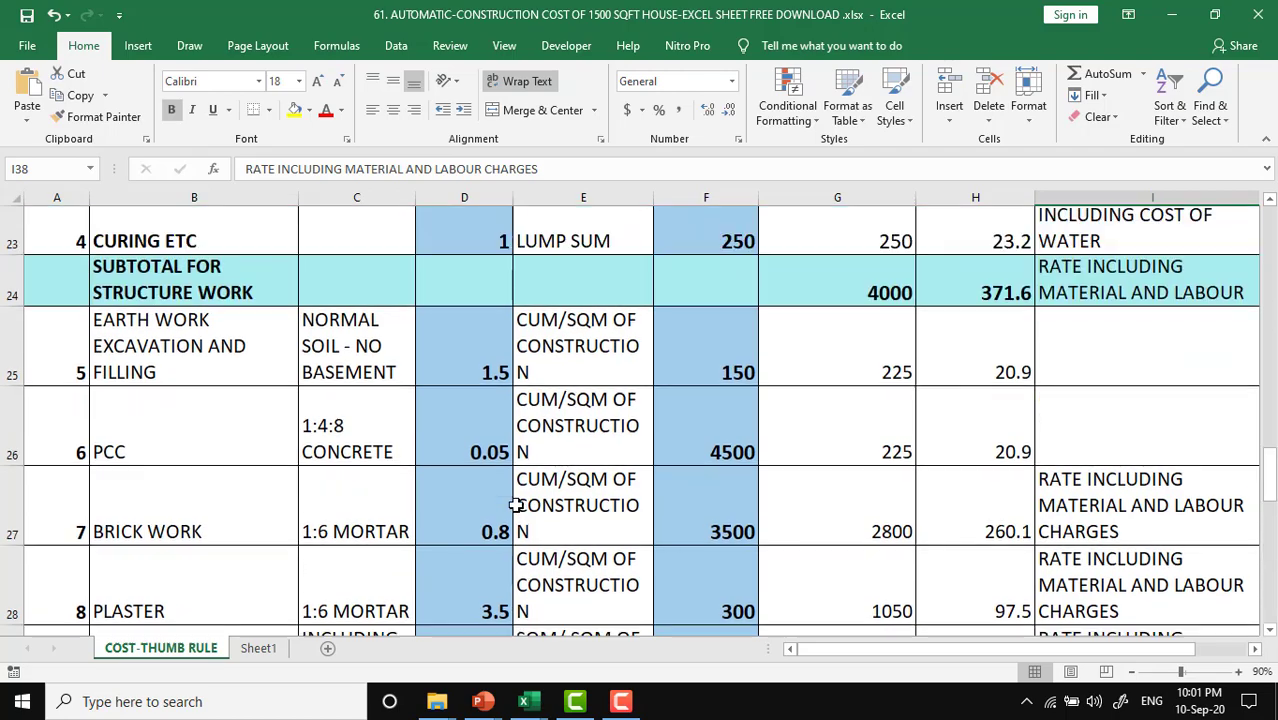
{"action": "scroll", "coordinate": [516, 505], "scroll_direction": "up", "scroll_amount": 2}
{"action": "scroll", "coordinate": [516, 505], "scroll_direction": "up", "scroll_amount": 4}
{"action": "scroll", "coordinate": [516, 505], "scroll_direction": "up", "scroll_amount": 2}
{"action": "scroll", "coordinate": [516, 505], "scroll_direction": "up", "scroll_amount": 2}
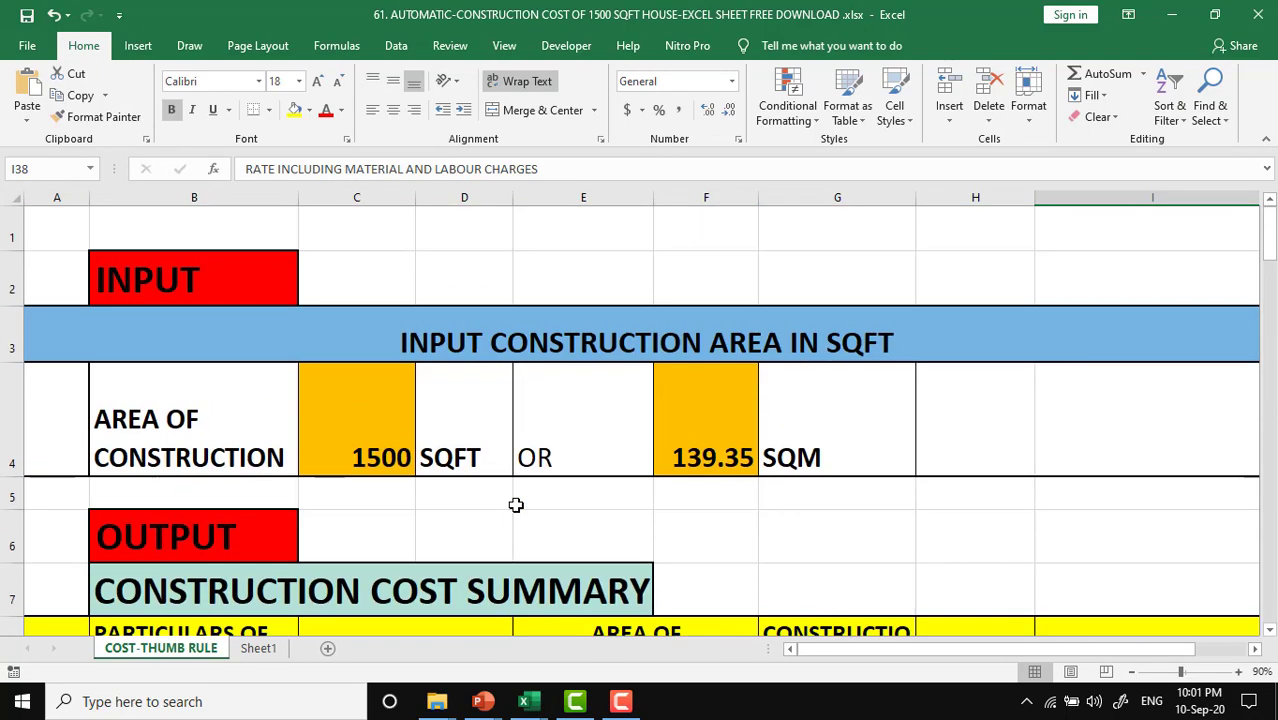
{"action": "scroll", "coordinate": [516, 505], "scroll_direction": "down", "scroll_amount": 1}
{"action": "scroll", "coordinate": [516, 505], "scroll_direction": "down", "scroll_amount": 1}
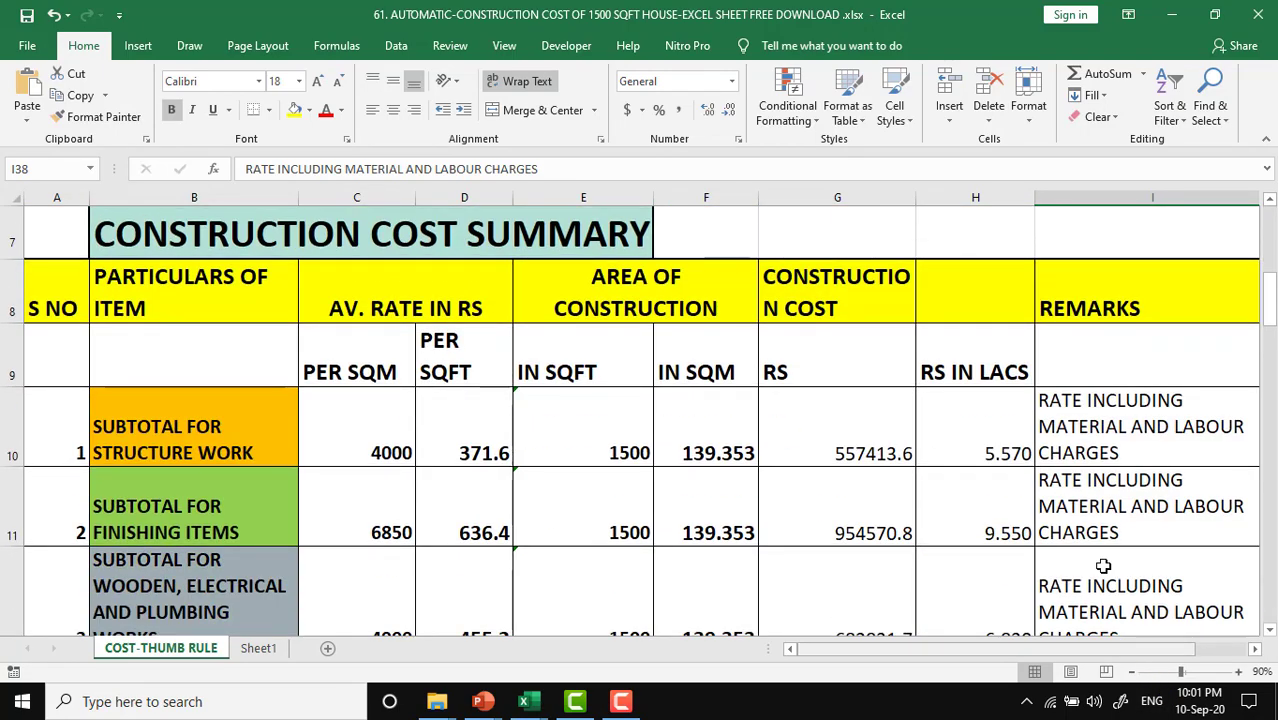
{"action": "scroll", "coordinate": [640, 365], "scroll_direction": "up", "scroll_amount": 2}
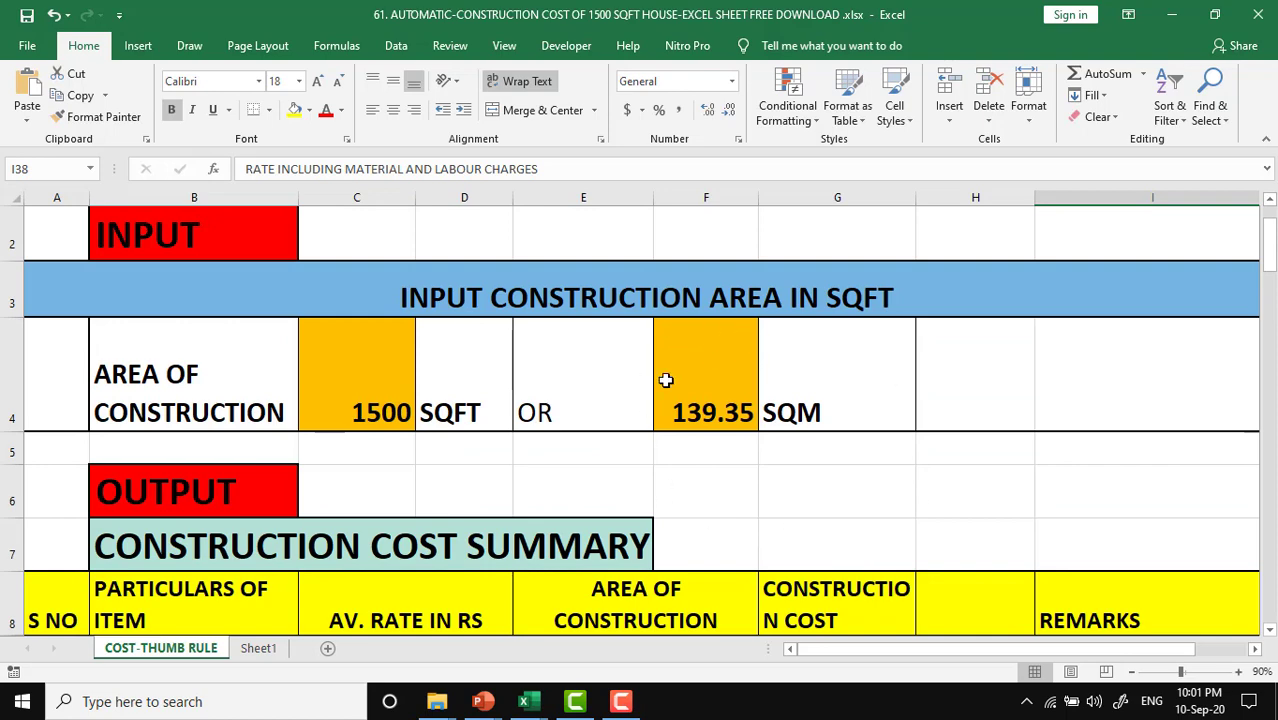
{"action": "scroll", "coordinate": [719, 478], "scroll_direction": "down", "scroll_amount": 1}
{"action": "scroll", "coordinate": [719, 478], "scroll_direction": "down", "scroll_amount": 1}
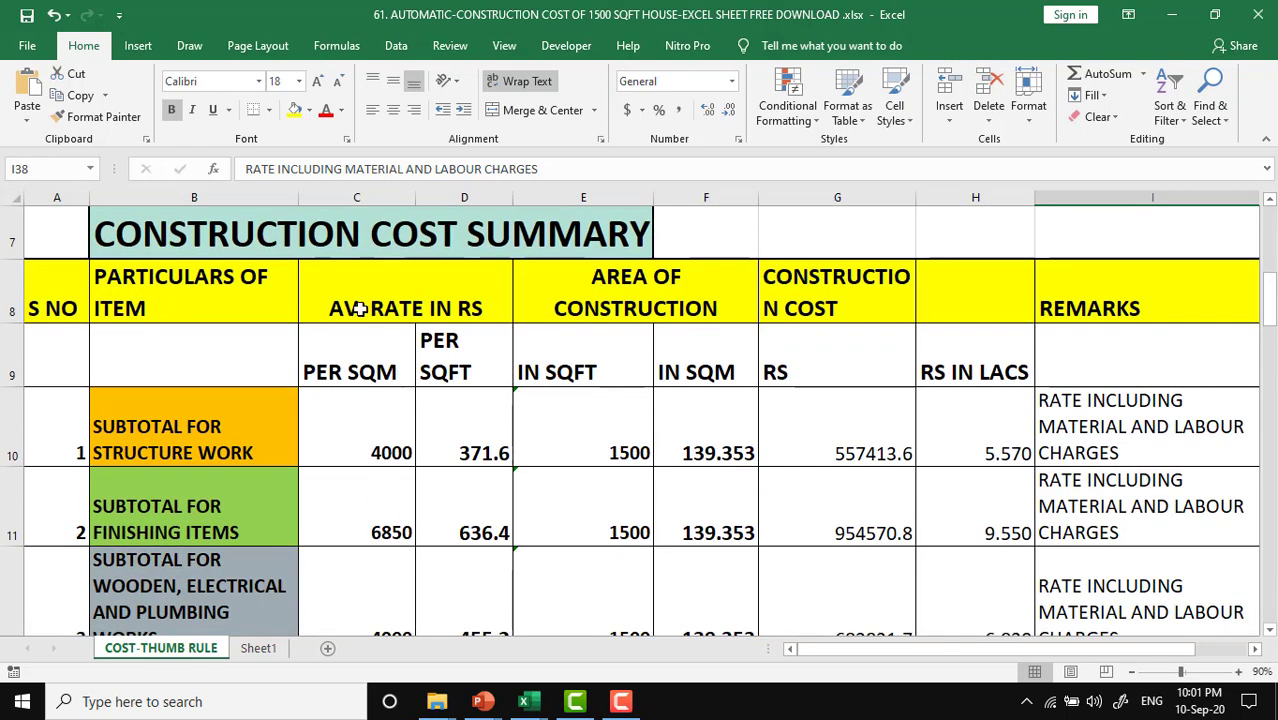
{"action": "scroll", "coordinate": [802, 508], "scroll_direction": "down", "scroll_amount": 2}
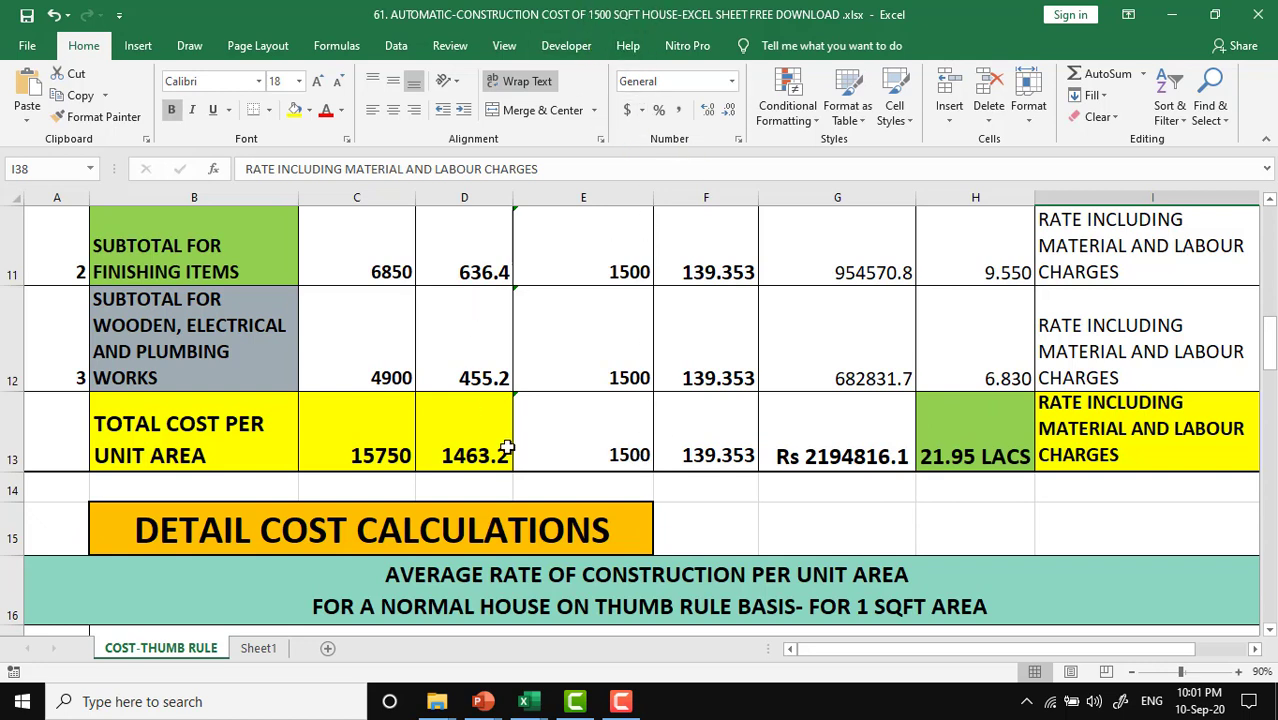
{"action": "scroll", "coordinate": [507, 447], "scroll_direction": "up", "scroll_amount": 1}
{"action": "scroll", "coordinate": [507, 447], "scroll_direction": "up", "scroll_amount": 1}
{"action": "scroll", "coordinate": [507, 447], "scroll_direction": "up", "scroll_amount": 1}
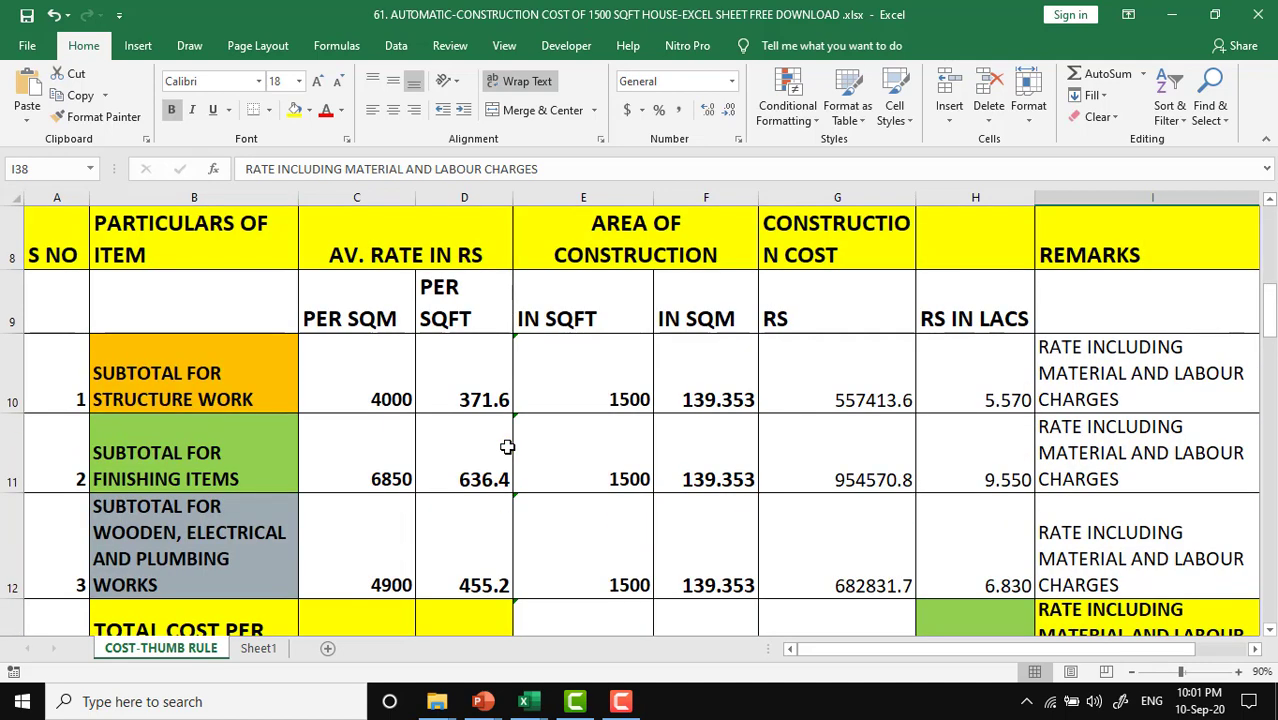
{"action": "scroll", "coordinate": [507, 447], "scroll_direction": "up", "scroll_amount": 2}
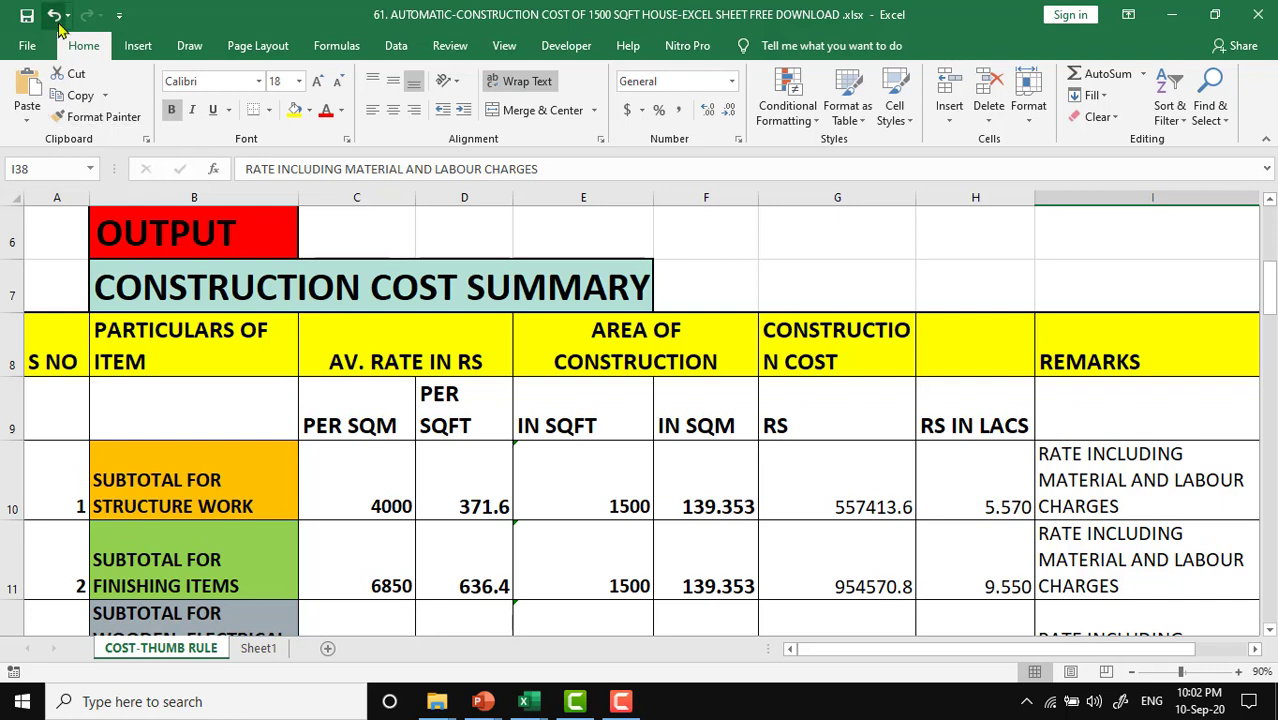
{"action": "left_click", "coordinate": [628, 703]}
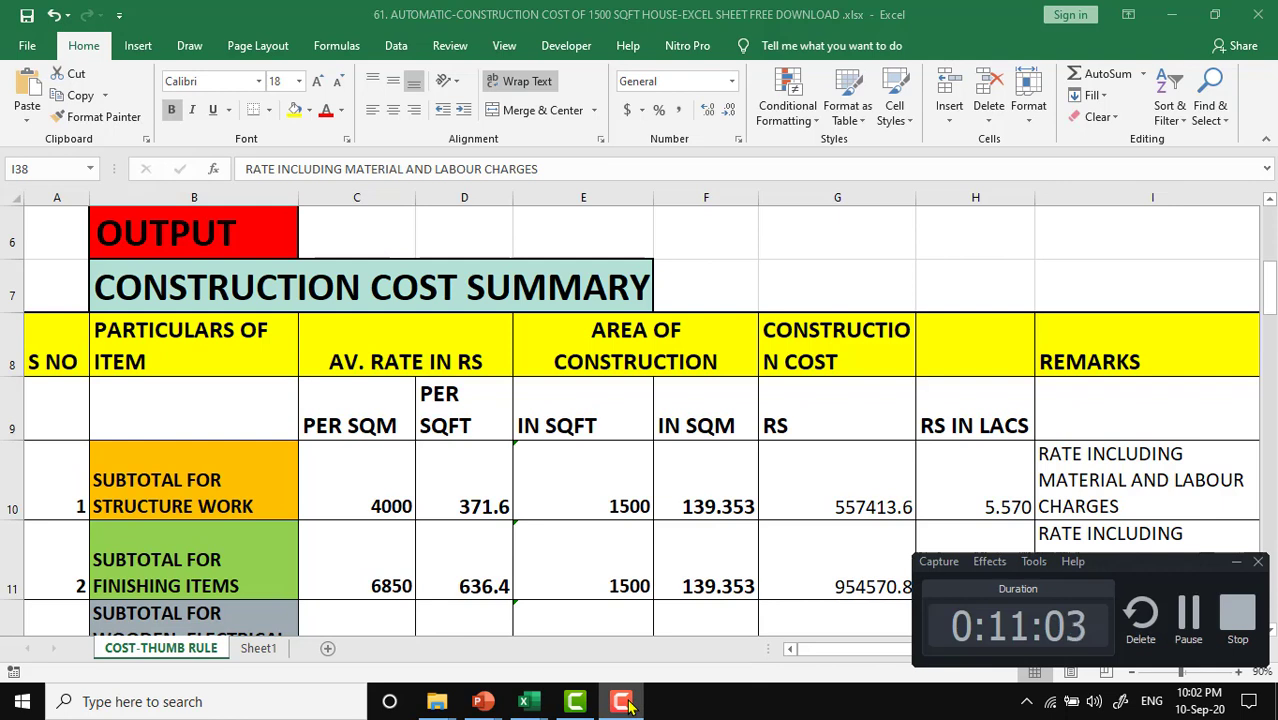